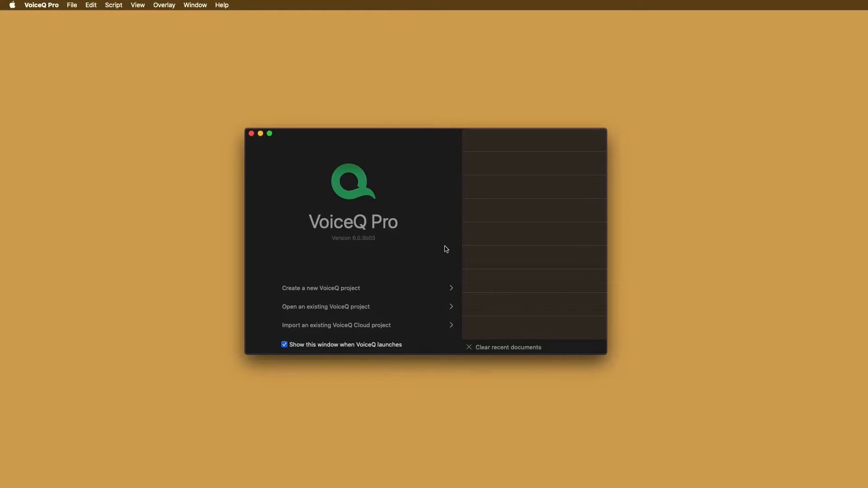
Create a new VoiceQ project and copy the Lovecraft-VQ-DEMO folder from the installer disk to the desktop
{"action": "left_click", "coordinate": [349, 290]}
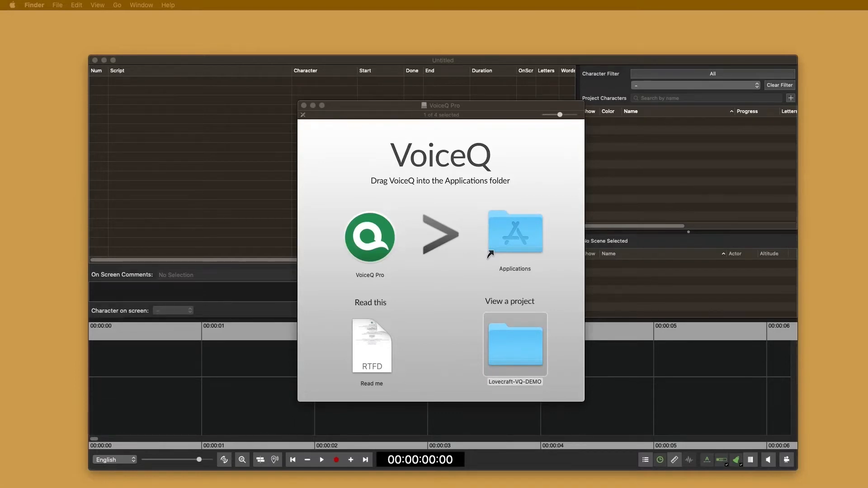
{"action": "double_click", "coordinate": [515, 346]}
{"action": "right_click", "coordinate": [285, 185]}
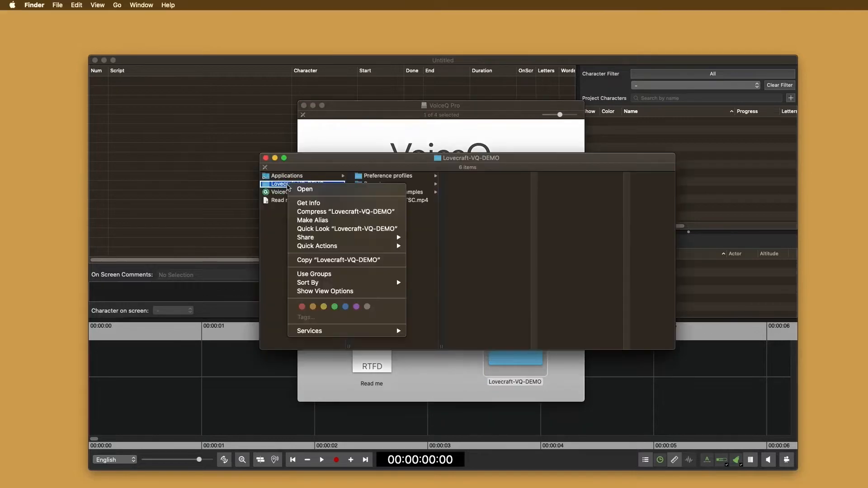
{"action": "left_click", "coordinate": [285, 185]}
{"action": "left_click_drag", "start_coordinate": [285, 186], "coordinate": [20, 108]}
Preview Lovecraft-VQ-NTSC-EN-IMPORT.csv from the Script import examples in the desktop's demo folder
{"action": "double_click", "coordinate": [30, 54]}
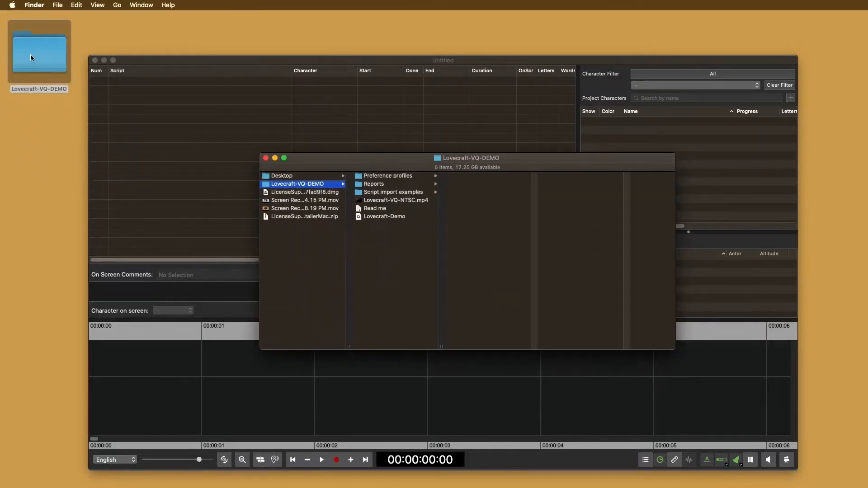
{"action": "left_click", "coordinate": [408, 193]}
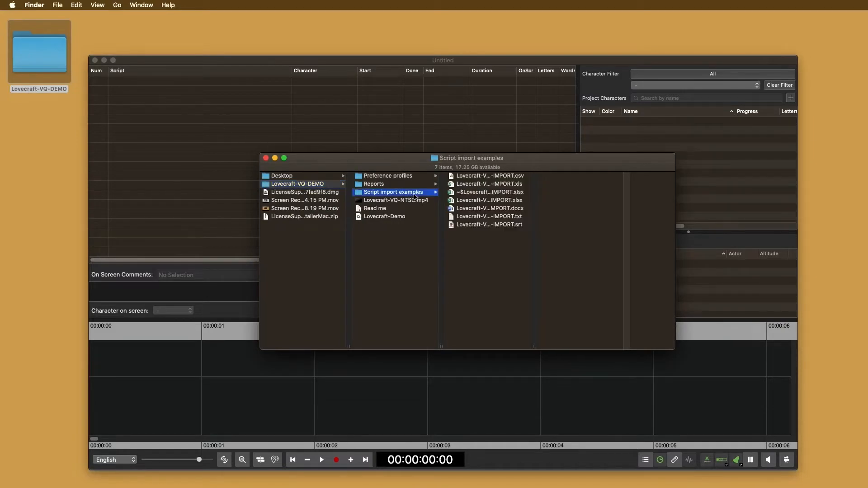
{"action": "left_click", "coordinate": [491, 177]}
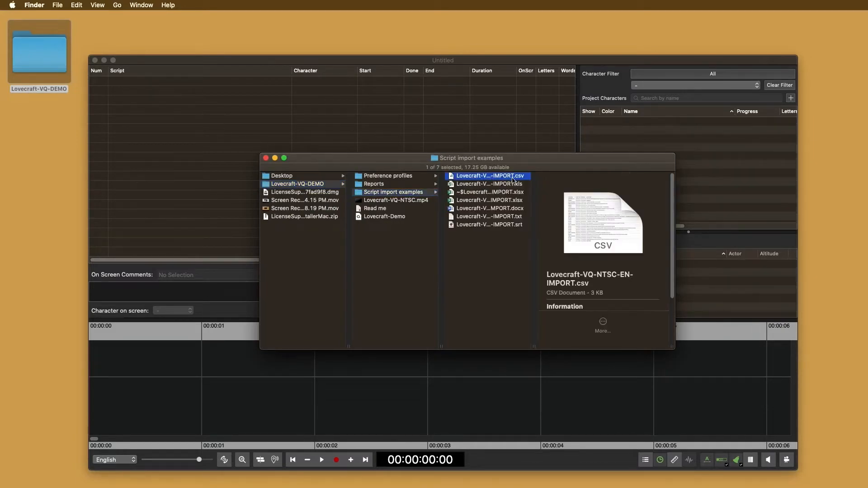
{"action": "key", "text": "space"}
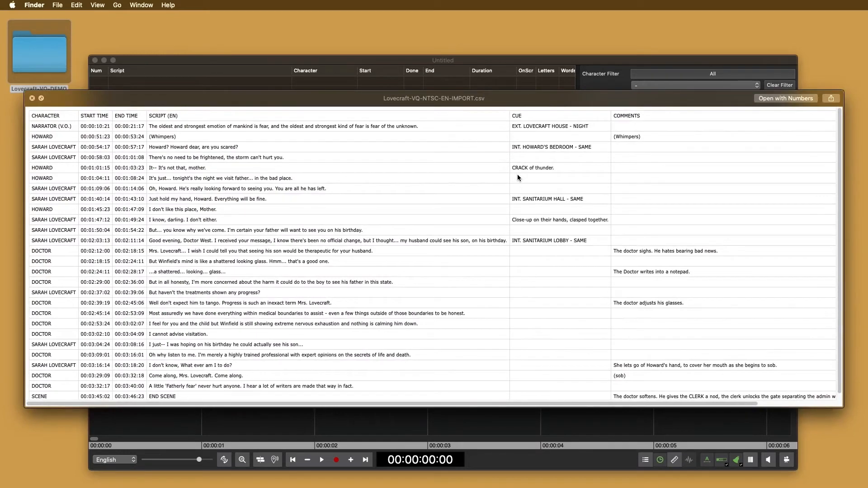
{"action": "key", "text": "space"}
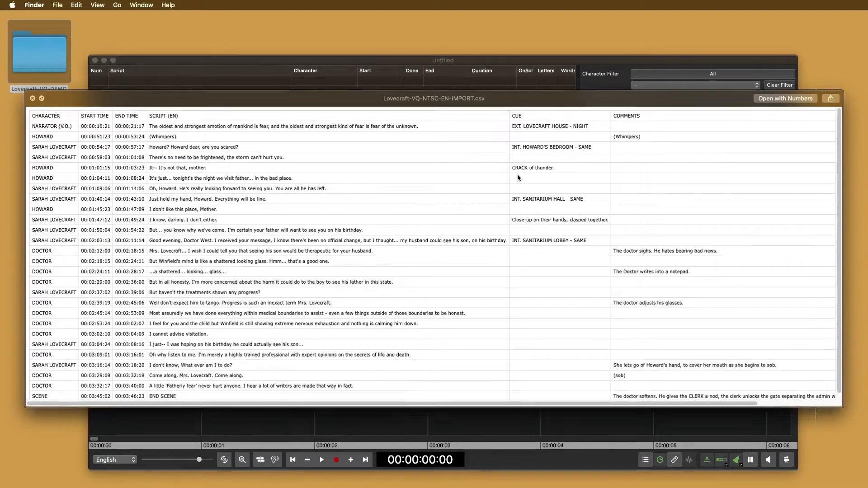
Load Lovecraft-VQ-NTSC-EN-IMPORT.csv into the project's script import and enlarge the import dialog to show all columns
{"action": "left_click", "coordinate": [473, 176]}
{"action": "left_click_drag", "start_coordinate": [451, 178], "coordinate": [159, 127]}
{"action": "left_click", "coordinate": [73, 5]}
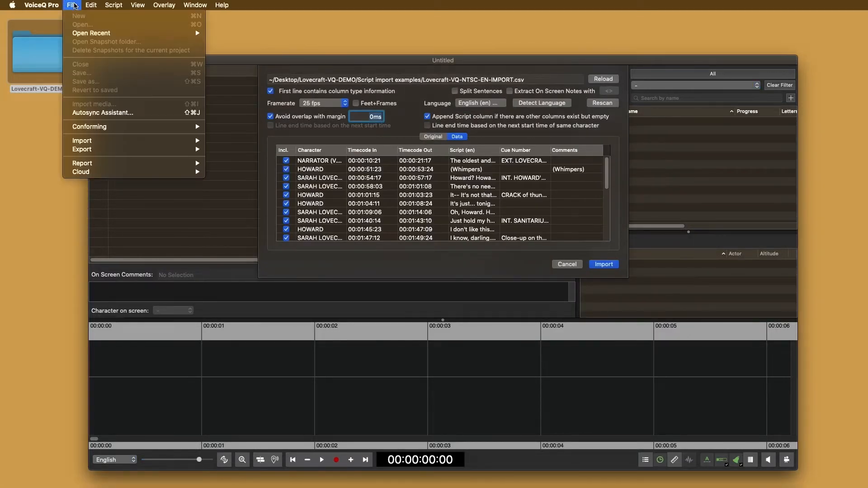
{"action": "mouse_move", "coordinate": [149, 141]}
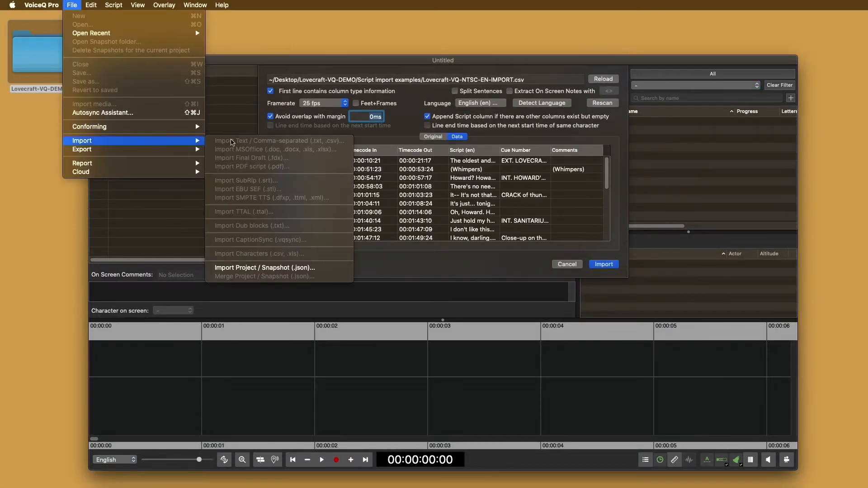
{"action": "left_click", "coordinate": [645, 283]}
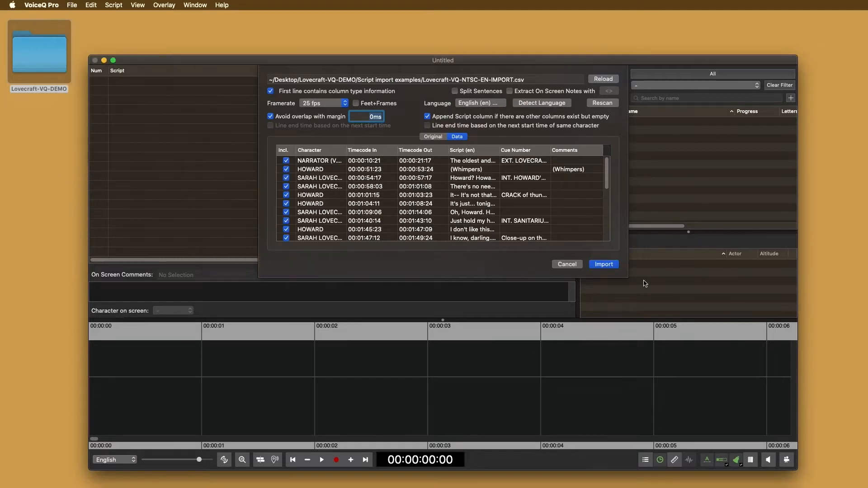
{"action": "left_click_drag", "start_coordinate": [627, 277], "coordinate": [781, 414]}
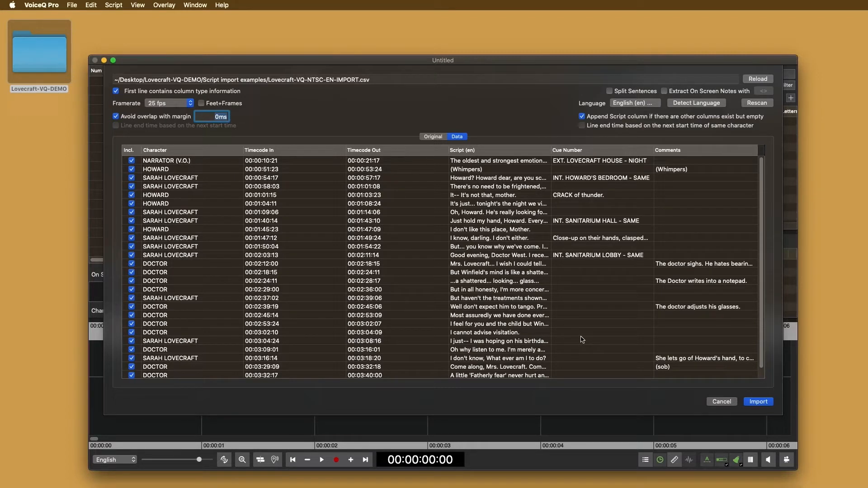
Review the column type options for the Character column and the time format options for the Timecode In column
{"action": "left_click", "coordinate": [157, 154]}
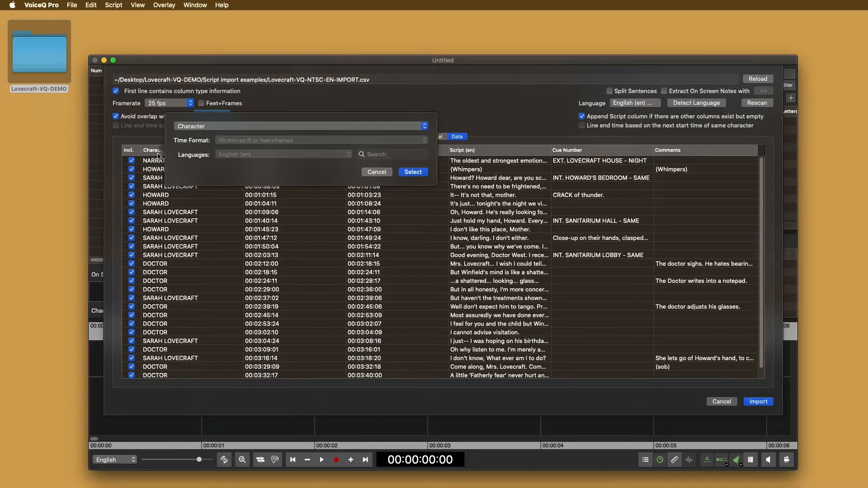
{"action": "left_click", "coordinate": [413, 126]}
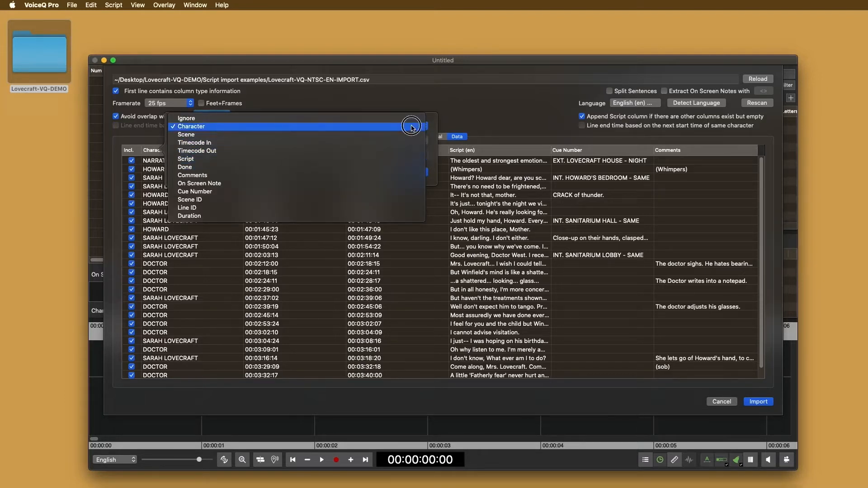
{"action": "left_click", "coordinate": [412, 126]}
{"action": "left_click", "coordinate": [419, 175]}
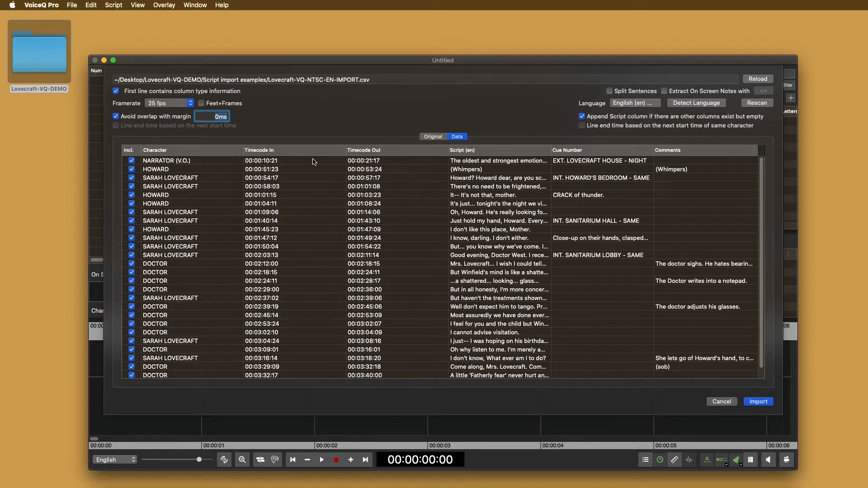
{"action": "left_click", "coordinate": [271, 149]}
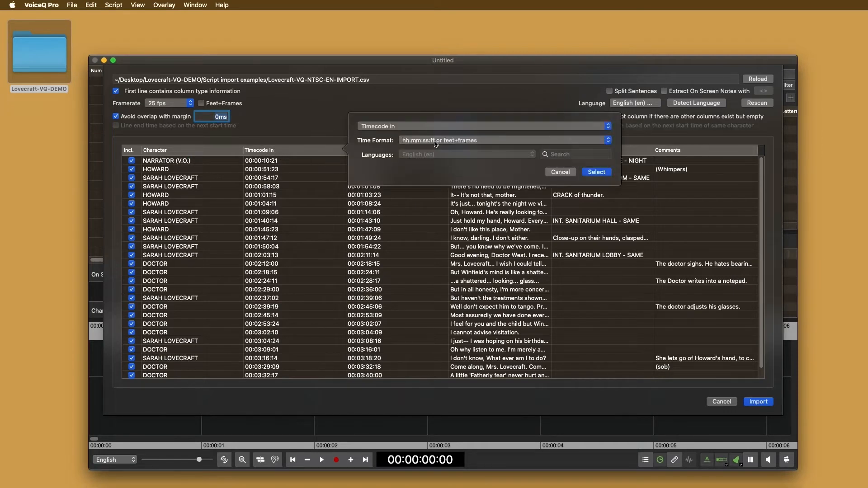
{"action": "left_click", "coordinate": [434, 141]}
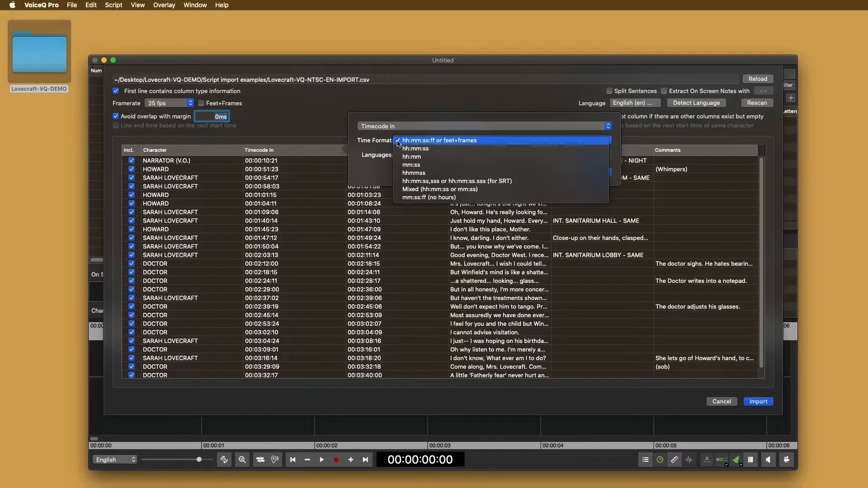
{"action": "left_click", "coordinate": [398, 141]}
Browse the language options for the Script (en) column and leave without changing them
{"action": "left_click", "coordinate": [468, 150]}
{"action": "left_click", "coordinate": [345, 155]}
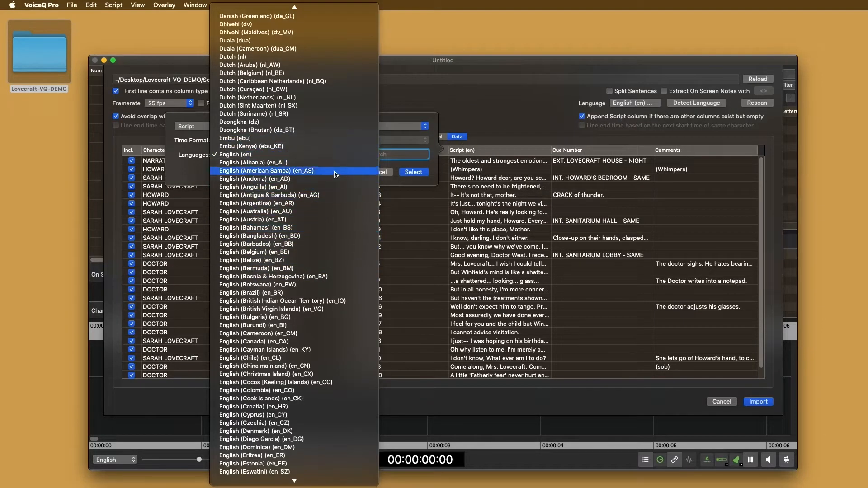
{"action": "scroll", "coordinate": [336, 197], "scroll_direction": "down", "scroll_amount": 5}
{"action": "scroll", "coordinate": [336, 199], "scroll_direction": "down", "scroll_amount": 20}
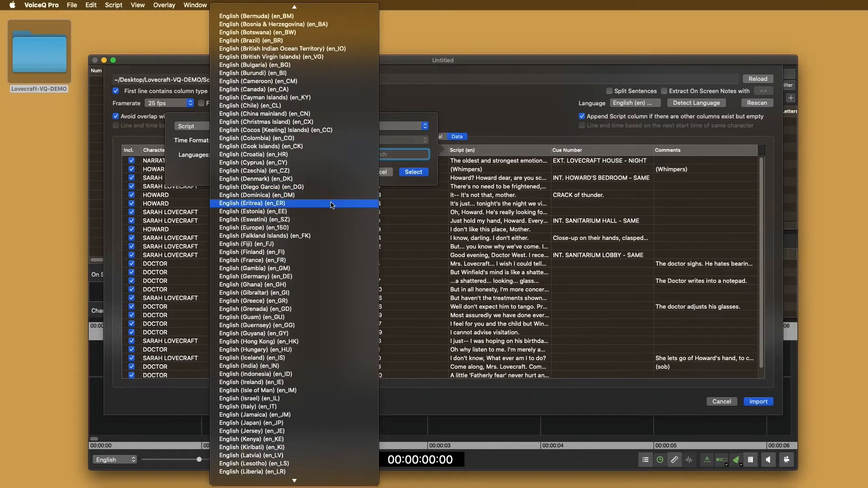
{"action": "scroll", "coordinate": [334, 203], "scroll_direction": "down", "scroll_amount": 20}
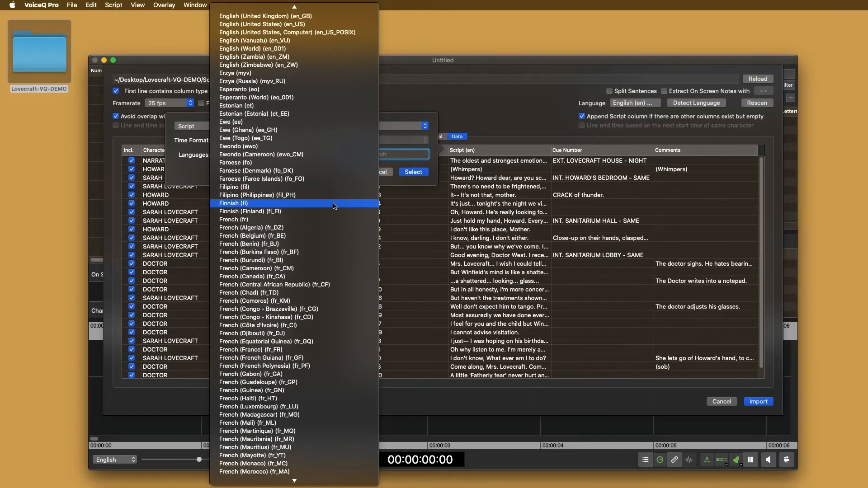
{"action": "left_click", "coordinate": [200, 174]}
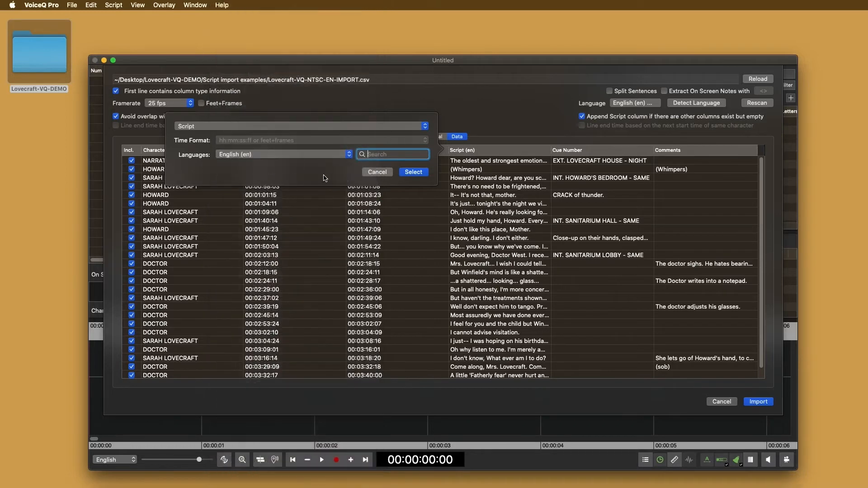
{"action": "left_click", "coordinate": [377, 172]}
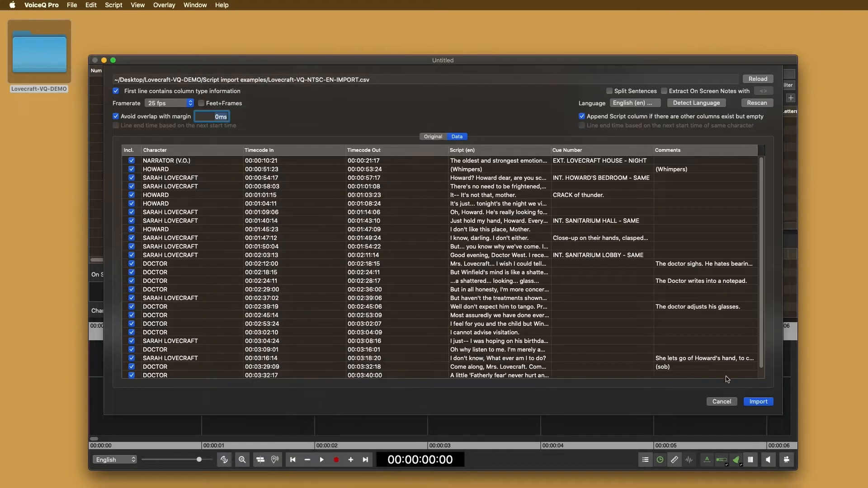
Import the CSV script, expand the Automatically Generated Scene and select its first line
{"action": "left_click", "coordinate": [759, 402]}
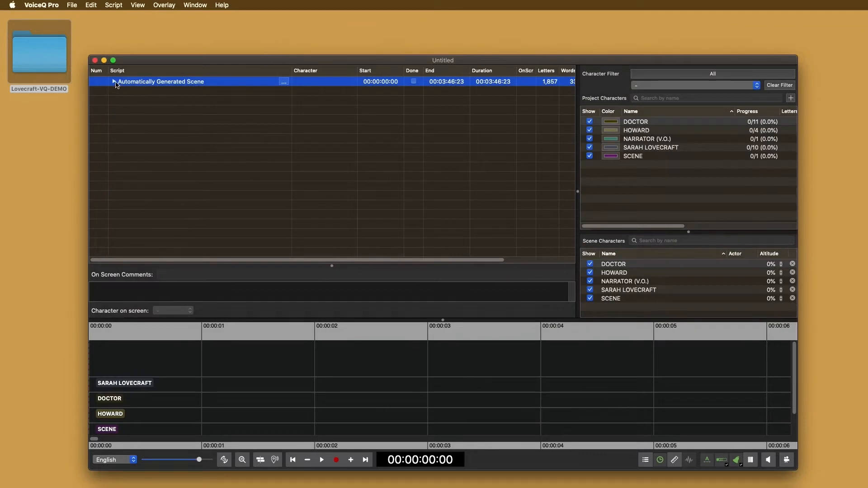
{"action": "left_click", "coordinate": [114, 82]}
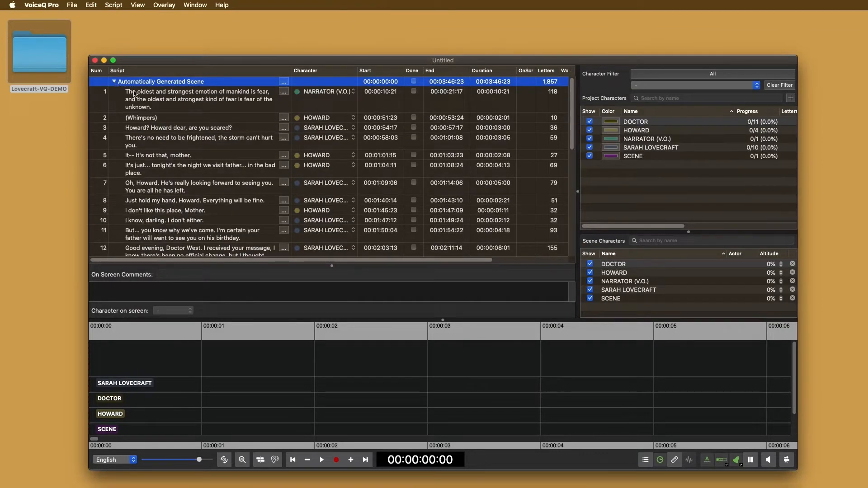
{"action": "left_click", "coordinate": [167, 104]}
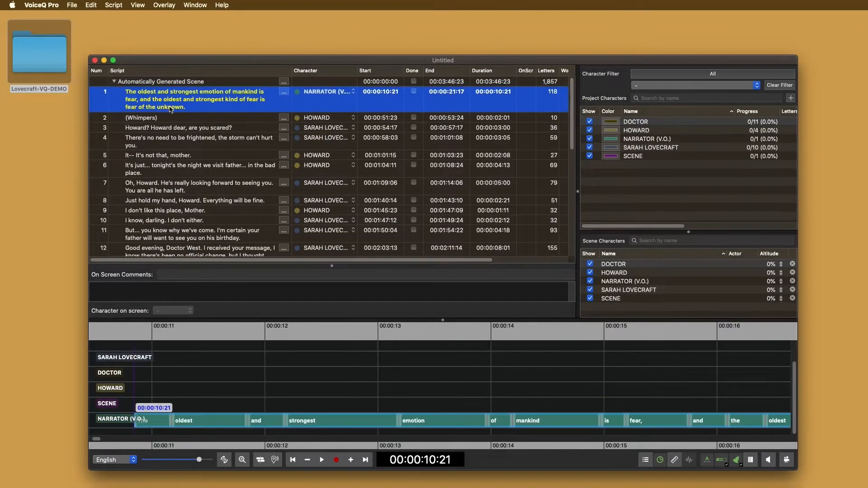
Enlarge the timeline area, go to script line 7 and zoom the timeline out
{"action": "left_click_drag", "start_coordinate": [449, 319], "coordinate": [443, 290]}
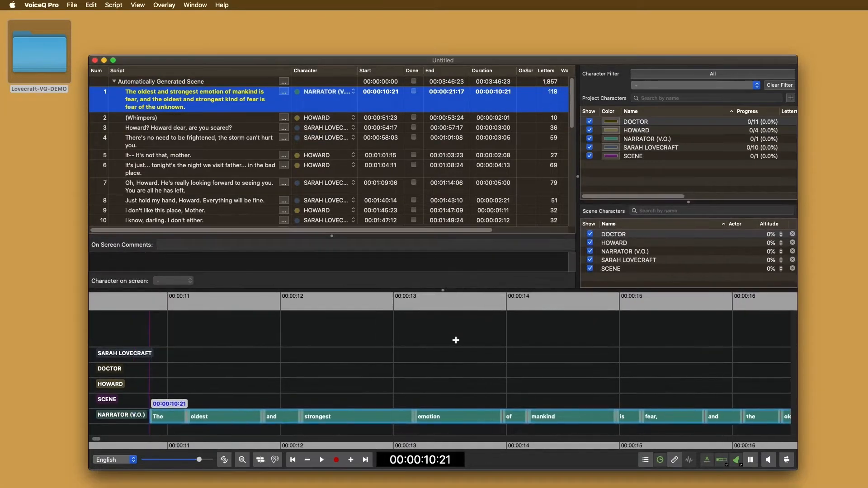
{"action": "left_click", "coordinate": [496, 381]}
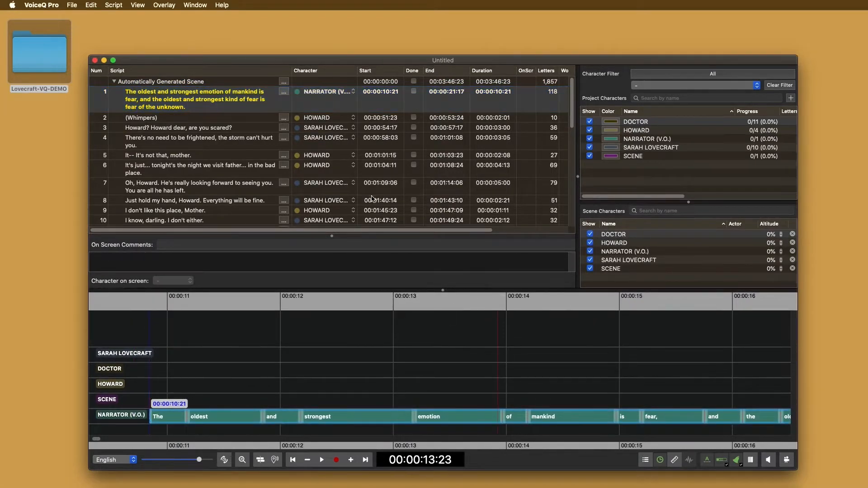
{"action": "left_click", "coordinate": [233, 138]}
{"action": "left_click", "coordinate": [223, 157]}
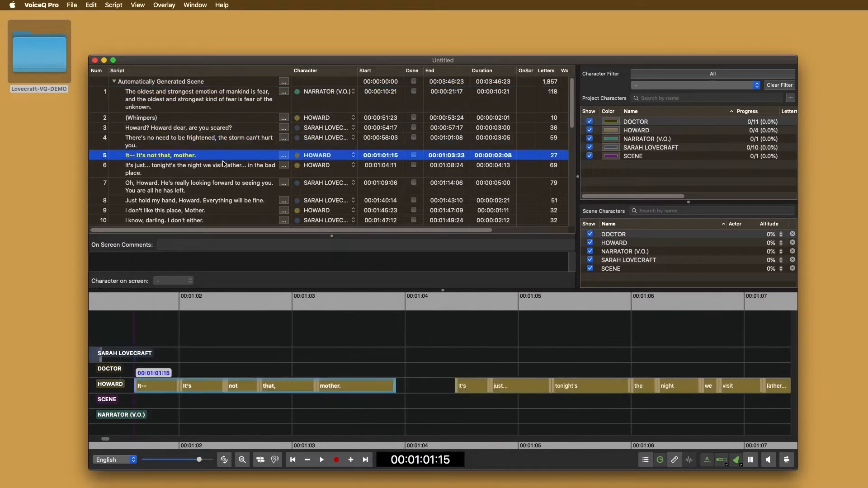
{"action": "left_click", "coordinate": [226, 193]}
{"action": "left_click_drag", "start_coordinate": [199, 460], "coordinate": [181, 461]}
Import Lovecraft-VQ-NTSC.mp4 from the demo folder with its English audio track and accept the frame rate notice
{"action": "double_click", "coordinate": [66, 84]}
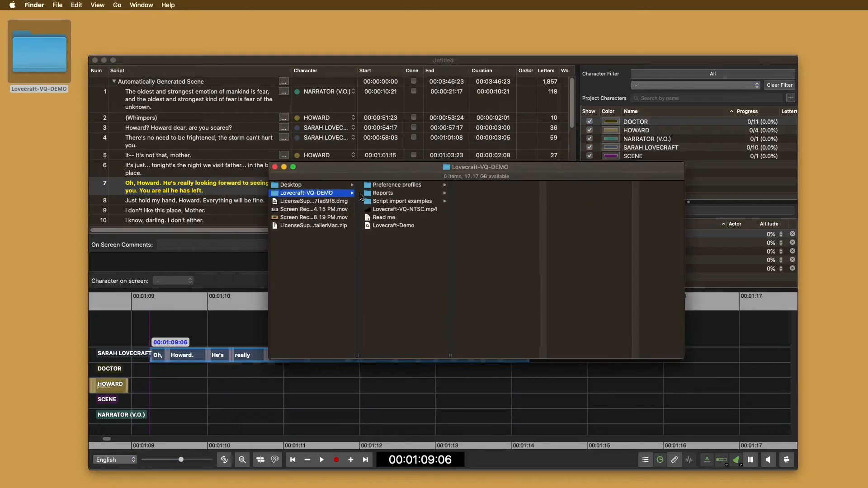
{"action": "left_click_drag", "start_coordinate": [387, 209], "coordinate": [440, 397]}
{"action": "left_click", "coordinate": [506, 398]}
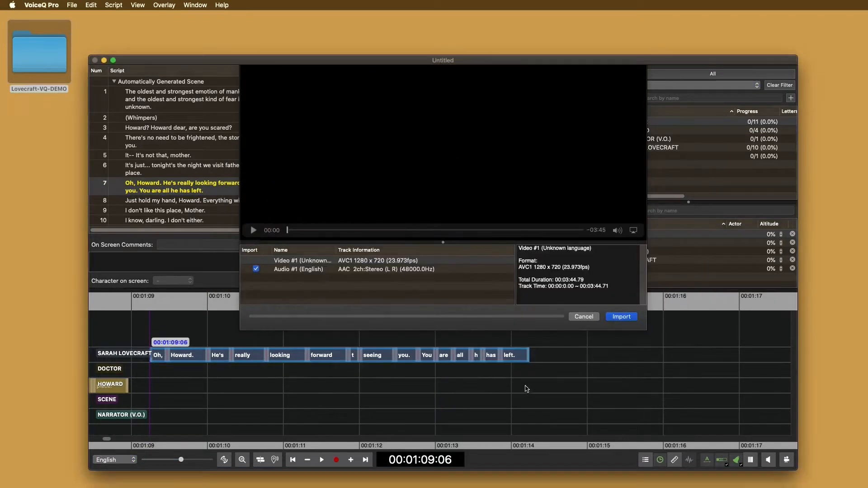
{"action": "left_click", "coordinate": [631, 319]}
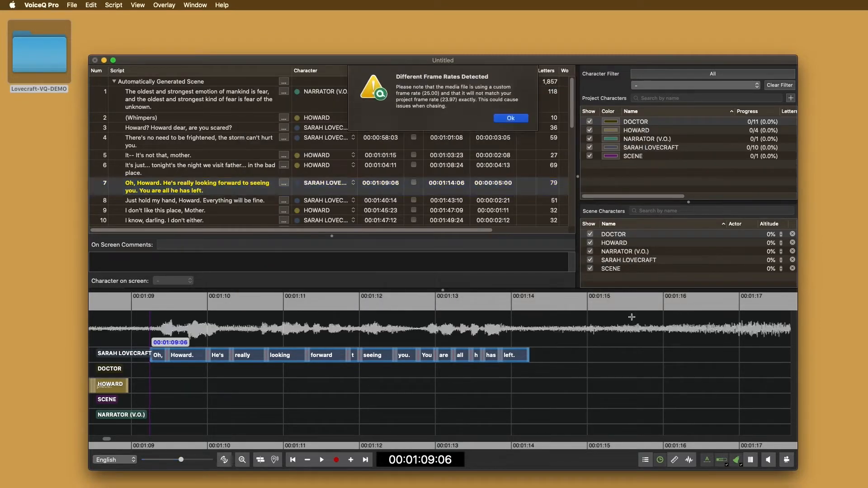
{"action": "left_click_drag", "start_coordinate": [397, 86], "coordinate": [524, 121]}
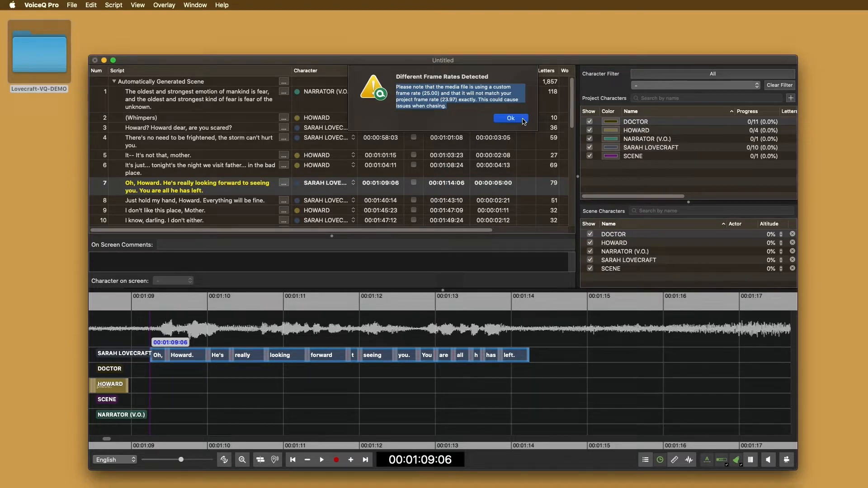
{"action": "left_click", "coordinate": [523, 120]}
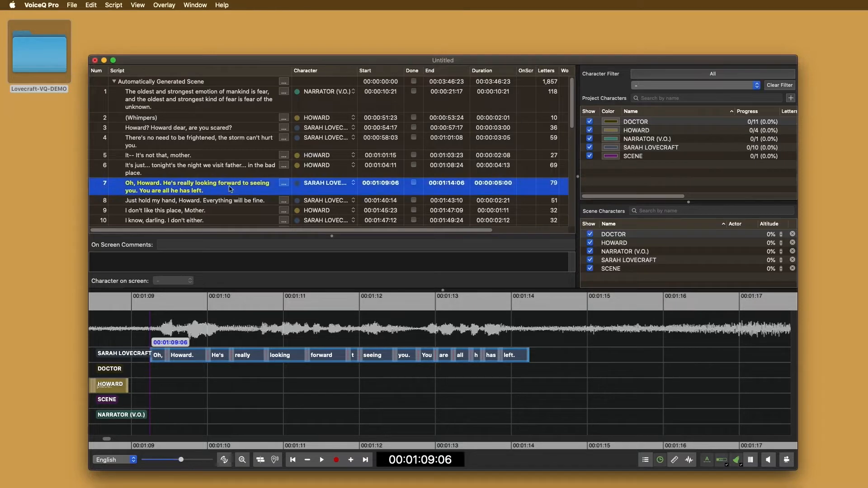
Select script line 7, preview the video in the project settings and set the project frame rate to 23.976 fps
{"action": "left_click", "coordinate": [210, 168]}
{"action": "left_click", "coordinate": [210, 184]}
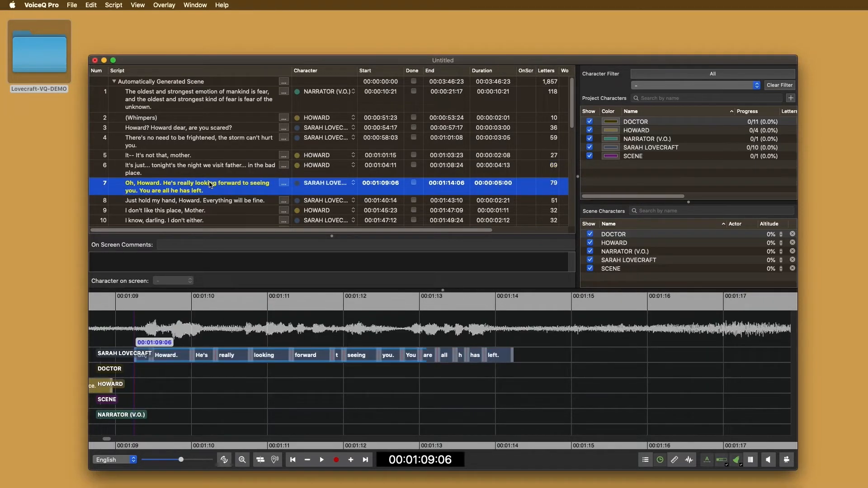
{"action": "left_click", "coordinate": [138, 5]}
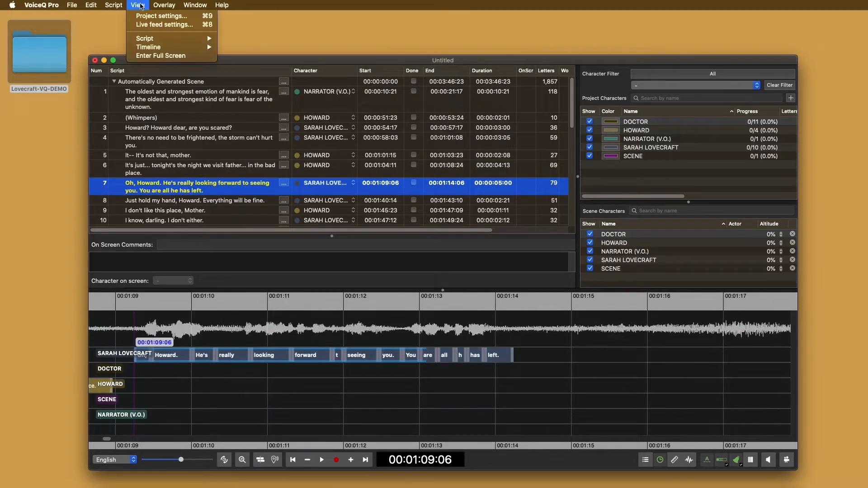
{"action": "left_click", "coordinate": [142, 17]}
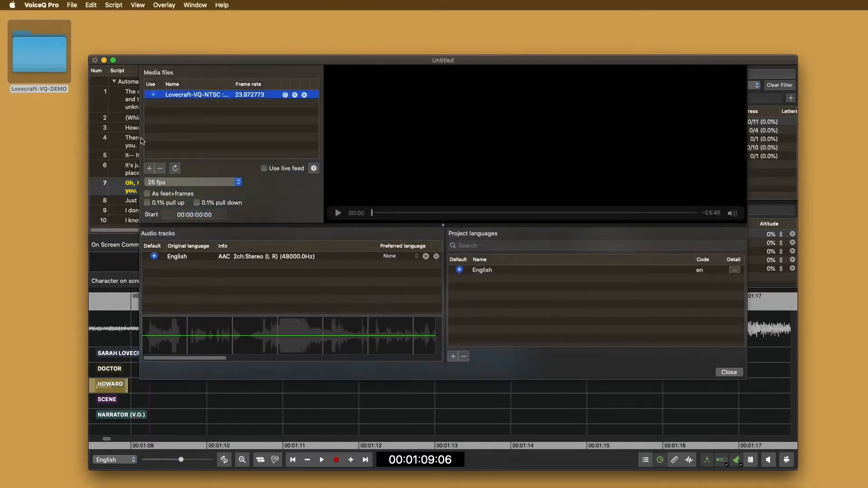
{"action": "left_click_drag", "start_coordinate": [373, 213], "coordinate": [520, 213]}
{"action": "left_click", "coordinate": [239, 186]}
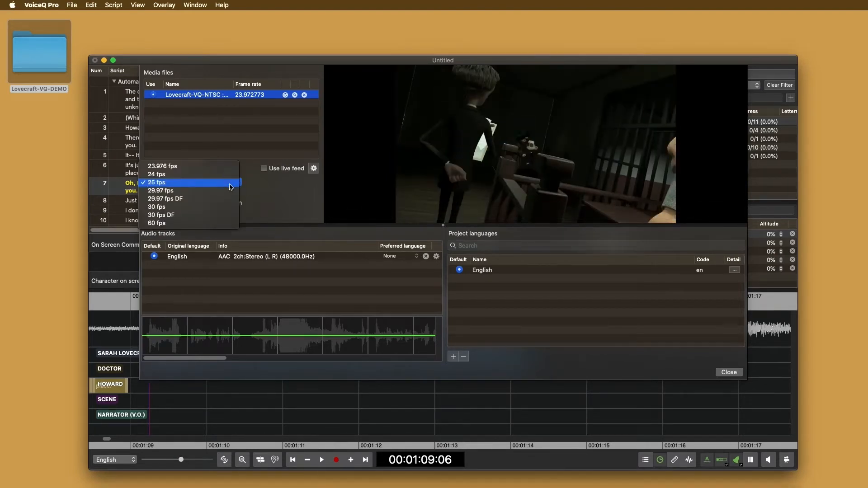
{"action": "left_click", "coordinate": [186, 167]}
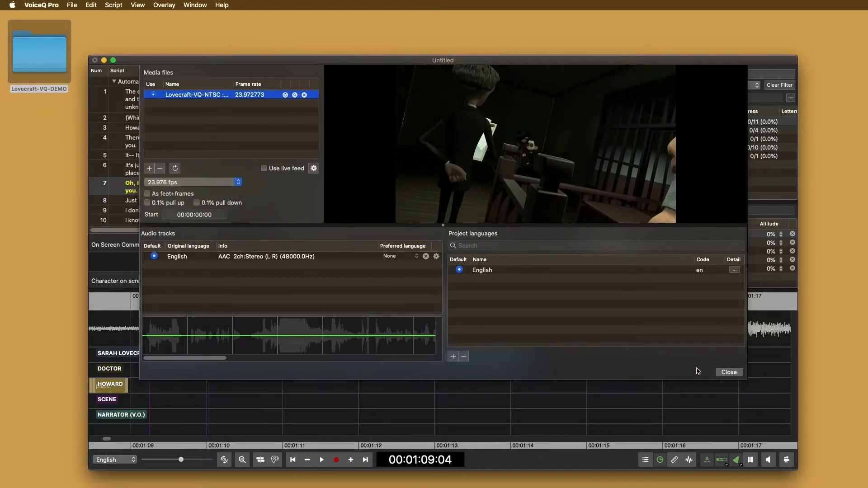
Set the project start timecode to 01:00:00:00 and shift all scenes by 3603.604s
{"action": "left_click", "coordinate": [214, 216]}
{"action": "left_click_drag", "start_coordinate": [214, 215], "coordinate": [149, 212]}
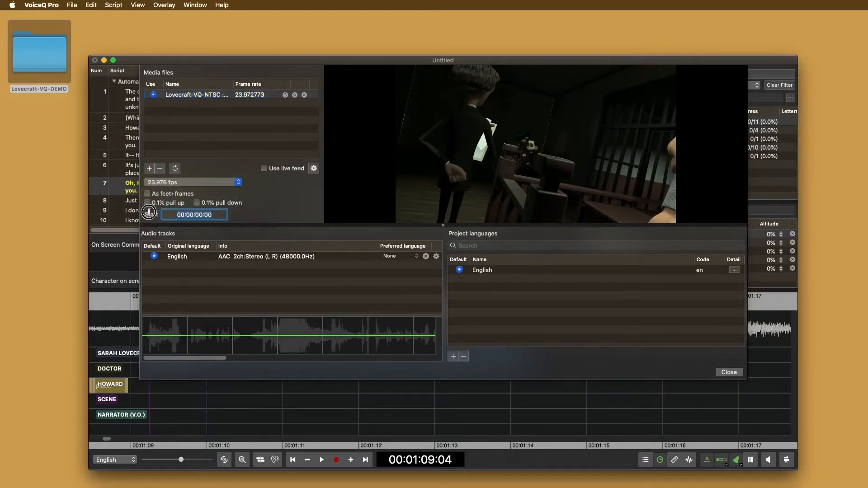
{"action": "left_click_drag", "start_coordinate": [526, 217], "coordinate": [465, 213]}
{"action": "left_click", "coordinate": [582, 325]}
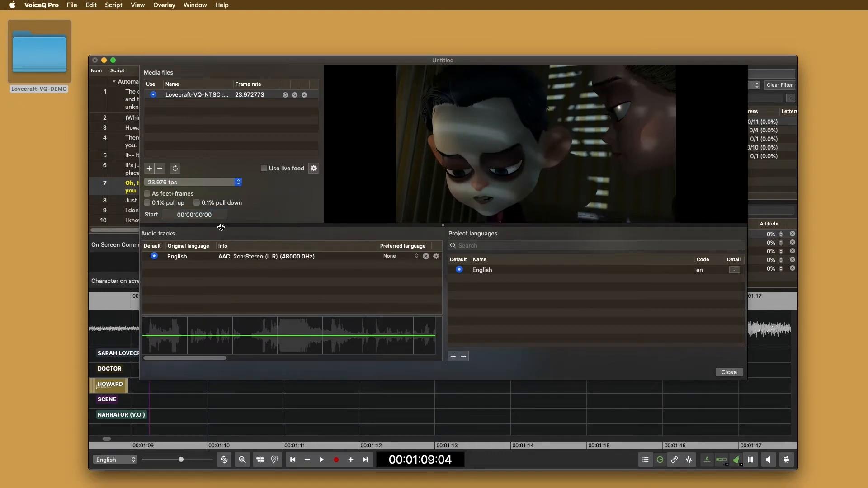
{"action": "left_click", "coordinate": [196, 215]}
{"action": "left_click", "coordinate": [189, 216]}
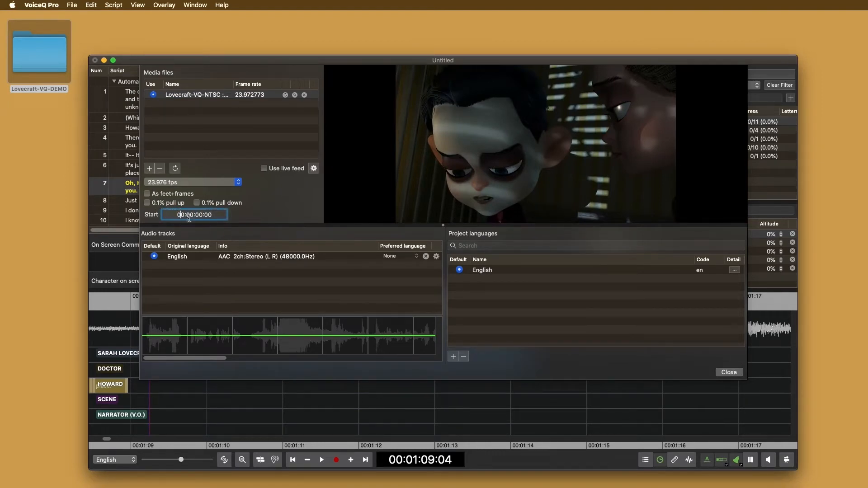
{"action": "type", "text": "1"}
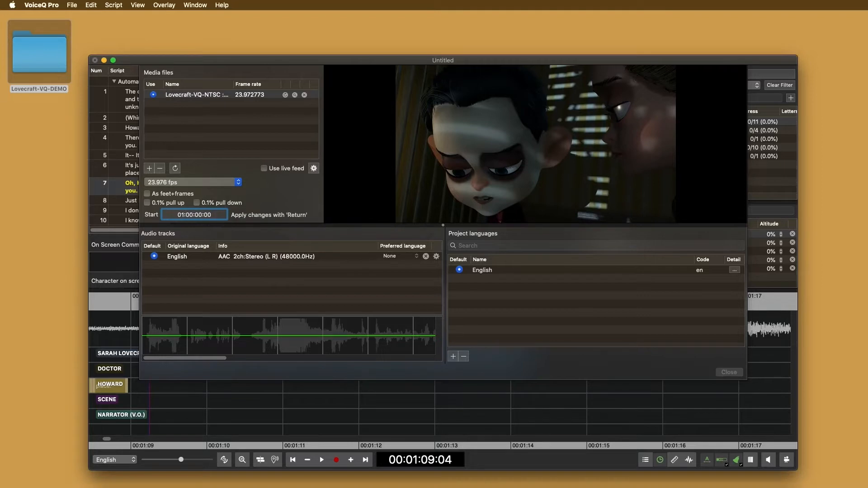
{"action": "key", "text": "Return"}
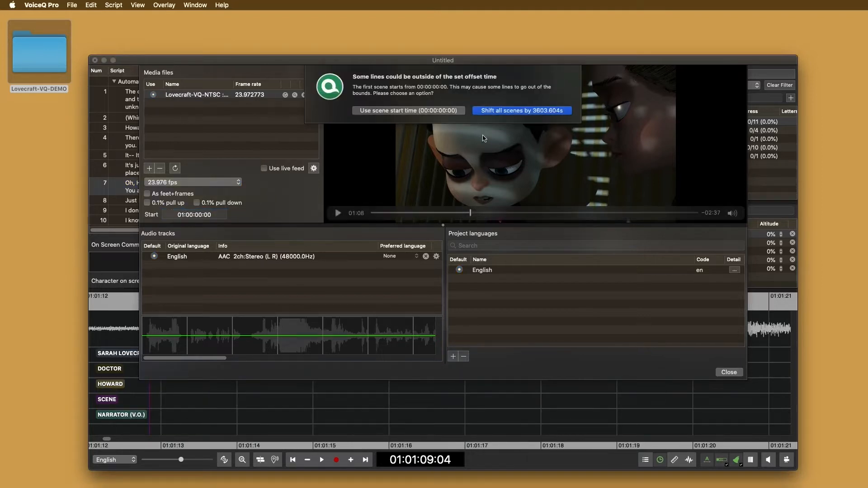
{"action": "left_click", "coordinate": [508, 111]}
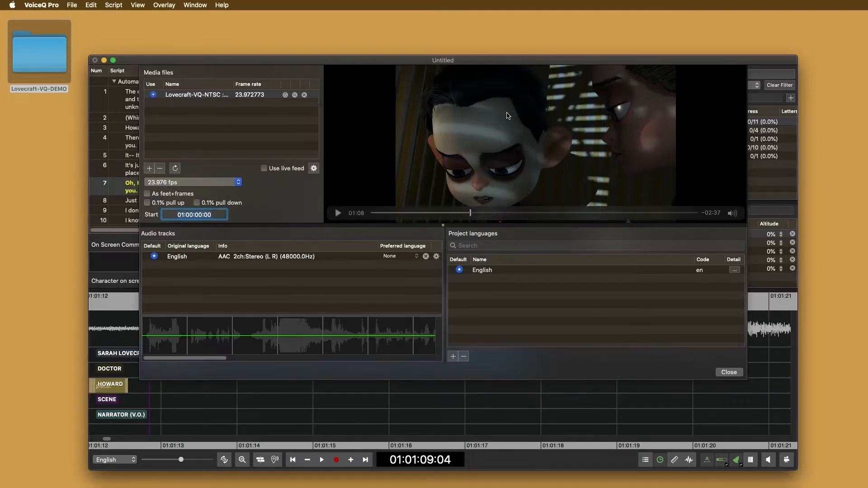
Set the preferred language of the English audio track to English
{"action": "left_click", "coordinate": [288, 289]}
{"action": "left_click", "coordinate": [235, 263]}
{"action": "left_click", "coordinate": [398, 257]}
{"action": "left_click", "coordinate": [397, 265]}
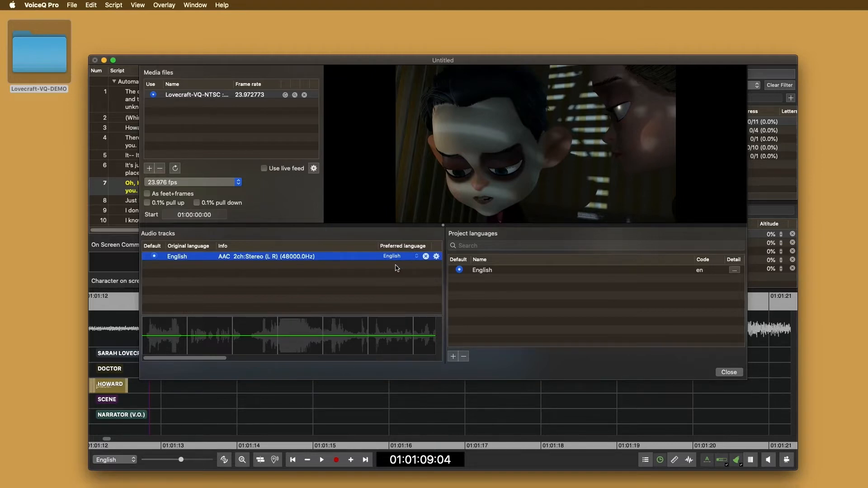
Add French (fr) to the project languages and close the project settings
{"action": "left_click", "coordinate": [500, 270]}
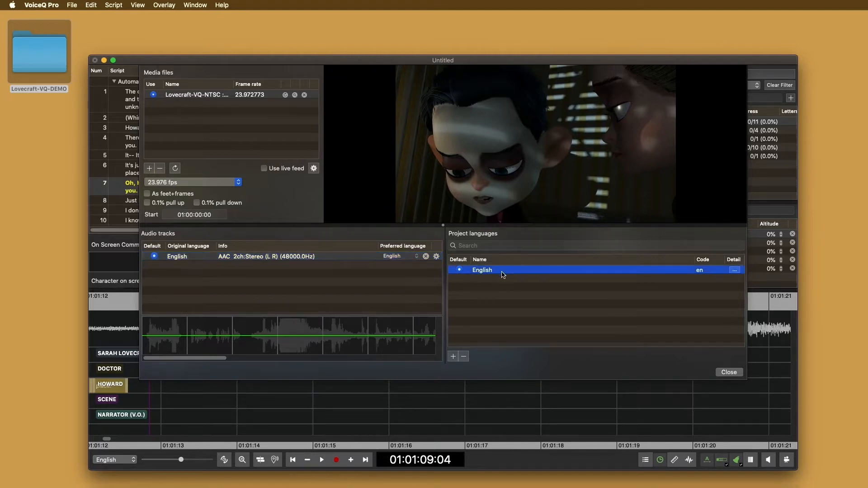
{"action": "left_click", "coordinate": [454, 357]}
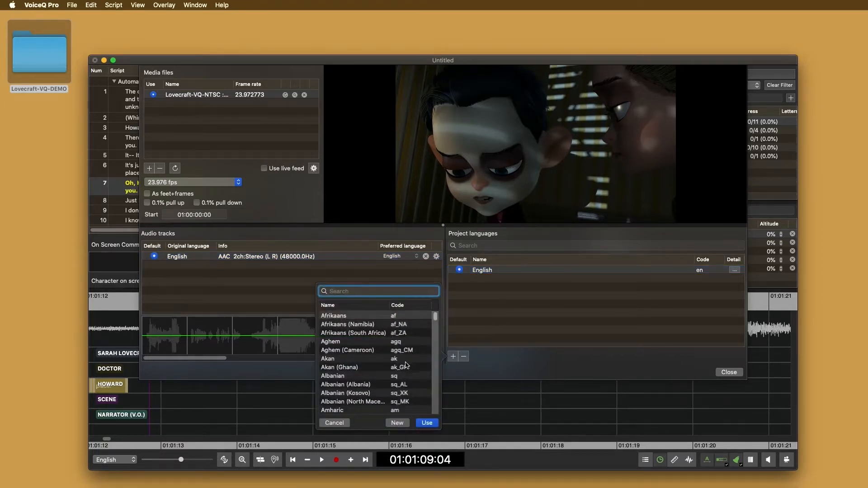
{"action": "scroll", "coordinate": [397, 367], "scroll_direction": "down", "scroll_amount": 10}
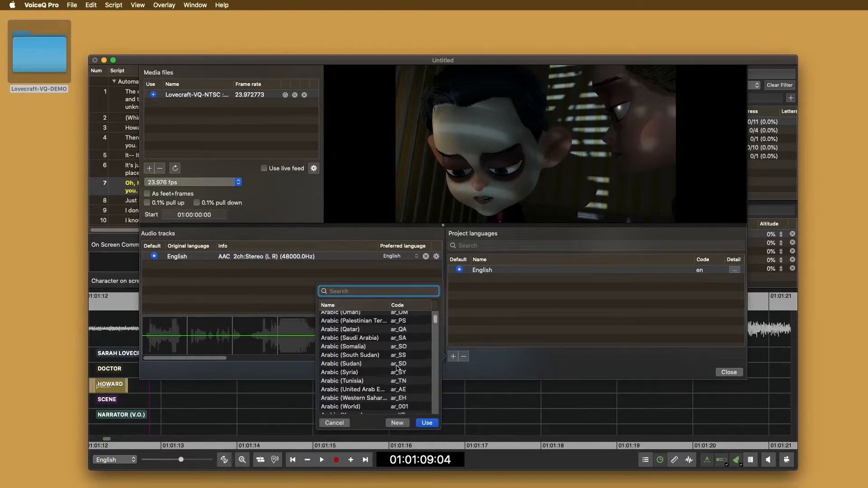
{"action": "scroll", "coordinate": [397, 365], "scroll_direction": "up", "scroll_amount": 8}
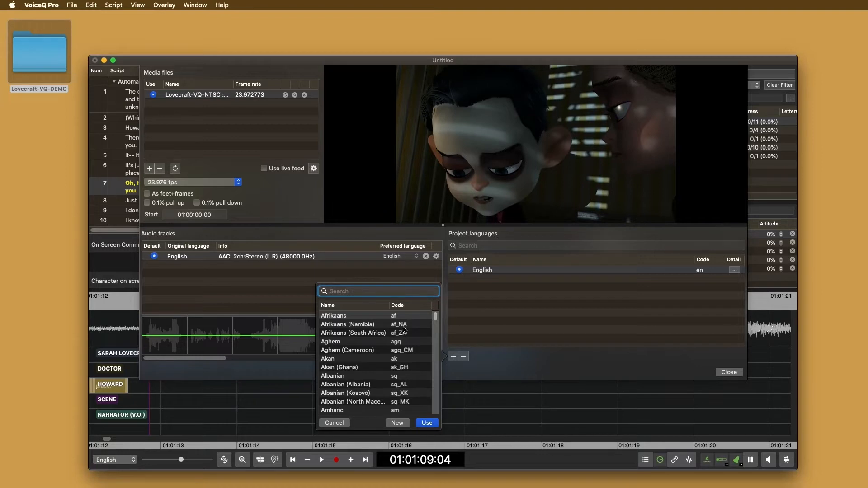
{"action": "type", "text": "french"}
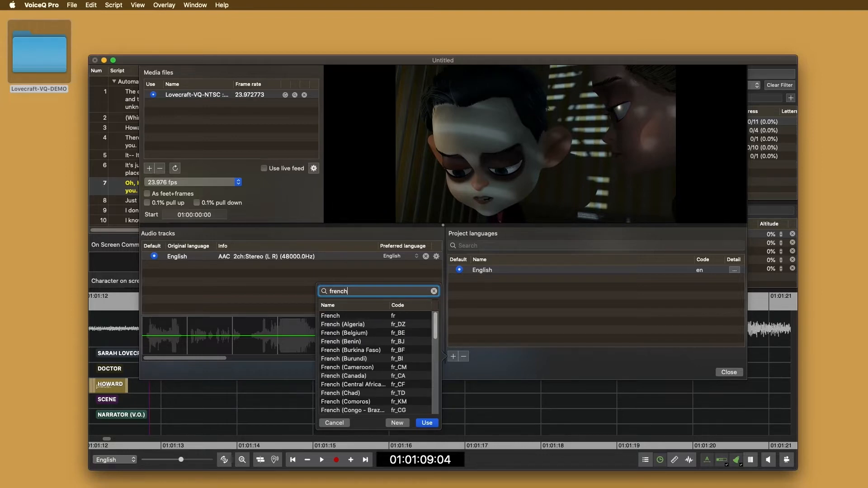
{"action": "left_click", "coordinate": [407, 318]}
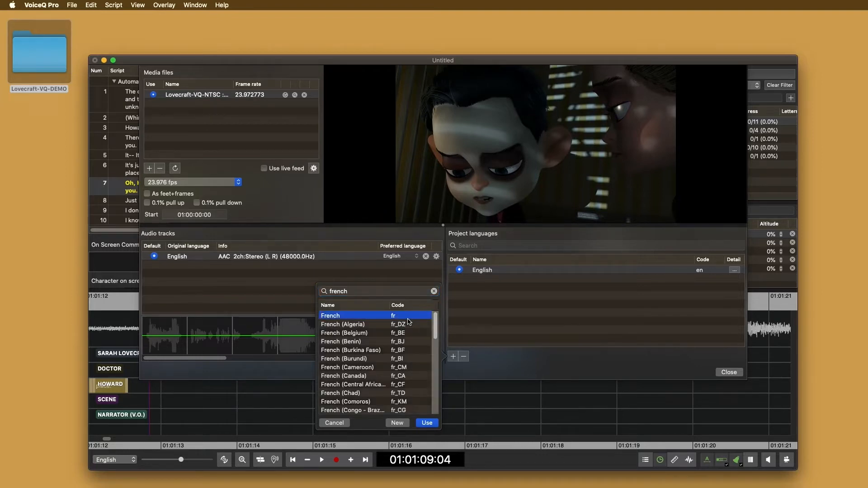
{"action": "left_click", "coordinate": [426, 422]}
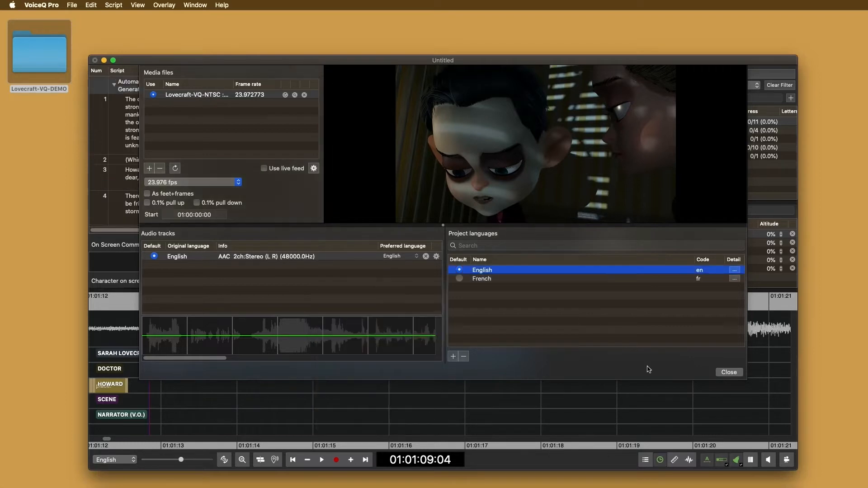
{"action": "left_click", "coordinate": [728, 374]}
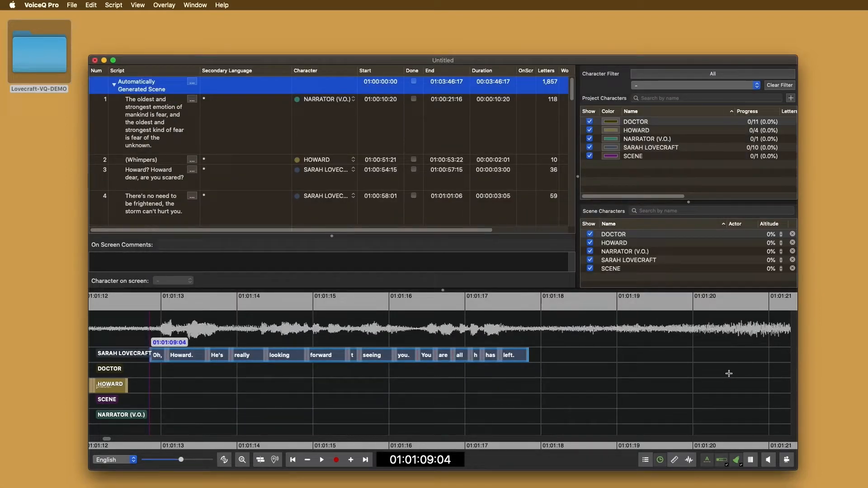
Hide the Secondary Language column in the script table, show it again and select script line 1
{"action": "left_click", "coordinate": [236, 131]}
{"action": "right_click", "coordinate": [165, 71]}
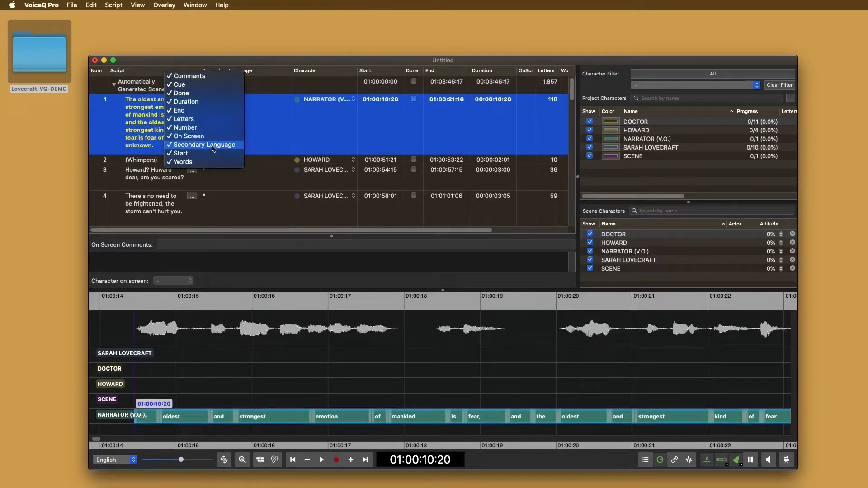
{"action": "left_click", "coordinate": [211, 145]}
{"action": "right_click", "coordinate": [180, 71]}
{"action": "left_click", "coordinate": [220, 144]}
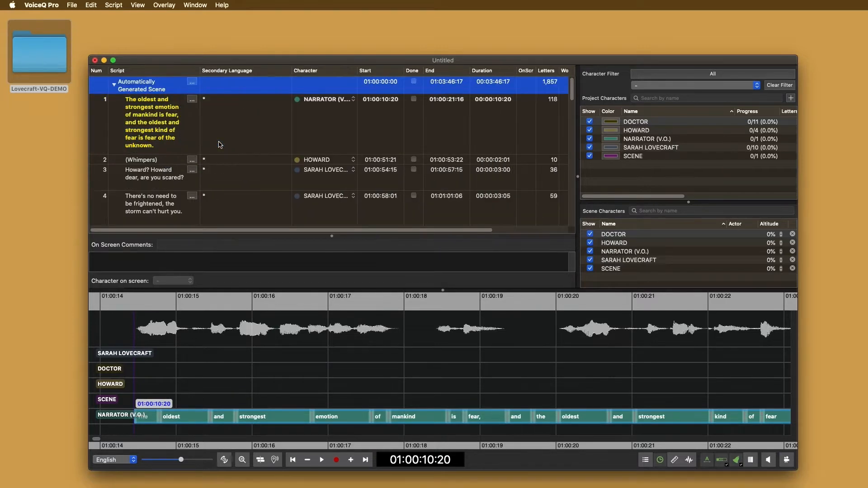
{"action": "right_click", "coordinate": [192, 73]}
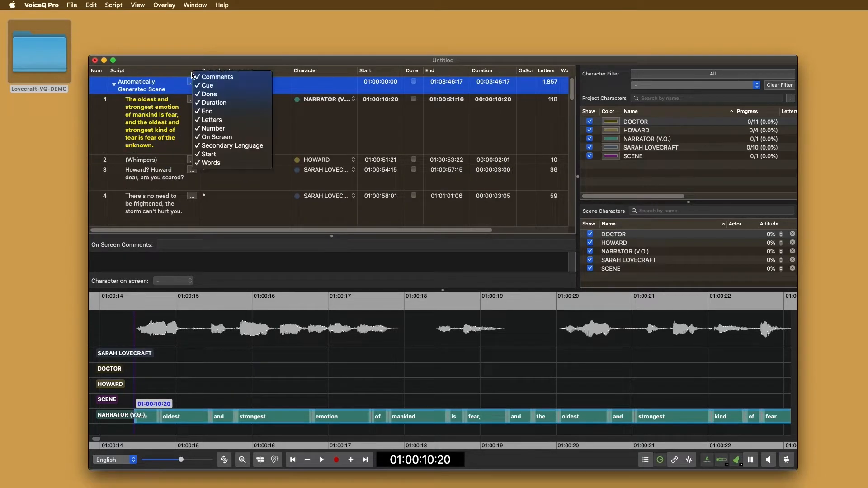
{"action": "left_click", "coordinate": [166, 76]}
{"action": "left_click", "coordinate": [217, 106]}
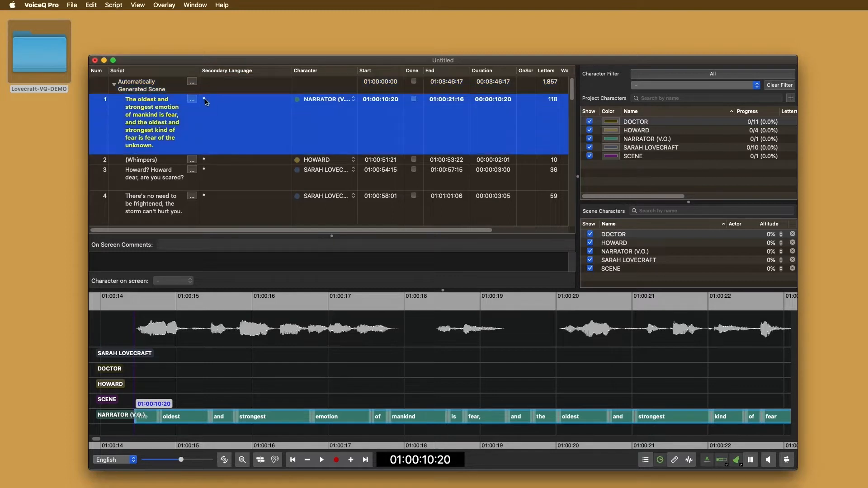
Open line 1's Secondary Language and Script cells for editing and leave both without changes
{"action": "left_click", "coordinate": [206, 101]}
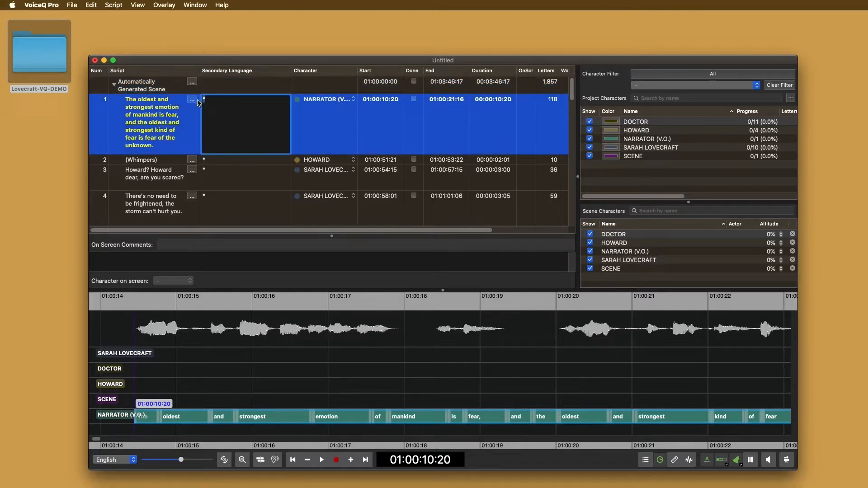
{"action": "left_click", "coordinate": [166, 128]}
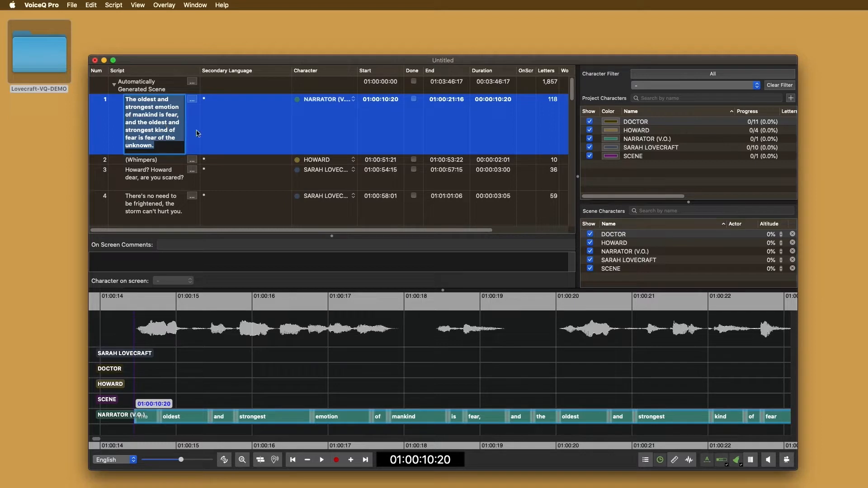
{"action": "left_click", "coordinate": [231, 133]}
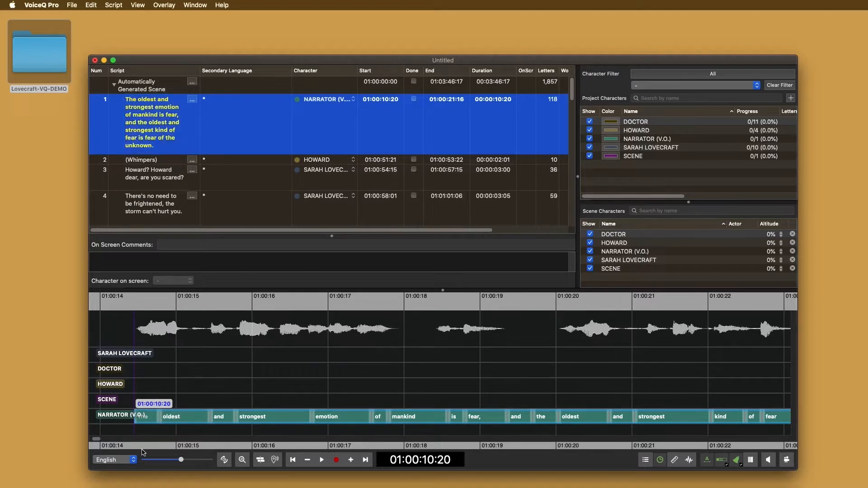
Switch the script language to French and show the video window
{"action": "left_click", "coordinate": [132, 462]}
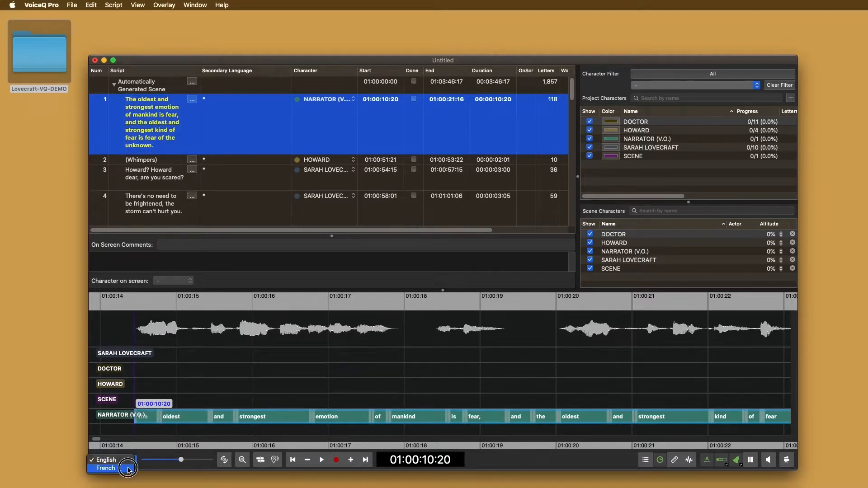
{"action": "left_click", "coordinate": [129, 470]}
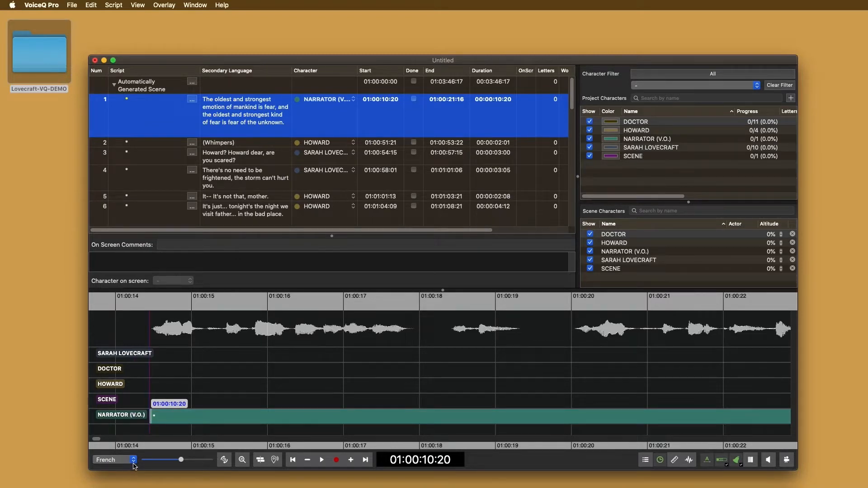
{"action": "left_click", "coordinate": [723, 460]}
{"action": "left_click", "coordinate": [786, 460]}
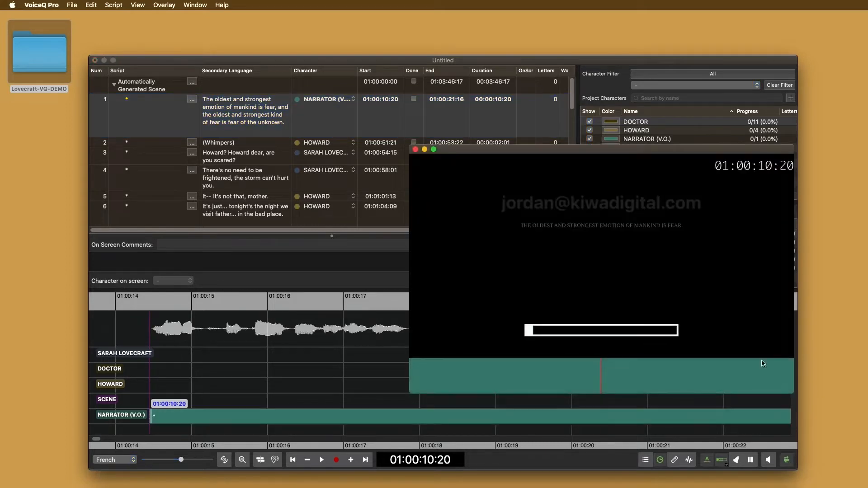
Move the playhead to about 01:00:12:01 and enter "Text" as the French script of line 1
{"action": "left_click", "coordinate": [240, 360]}
{"action": "left_click_drag", "start_coordinate": [221, 357], "coordinate": [242, 354]}
{"action": "left_click", "coordinate": [141, 112]}
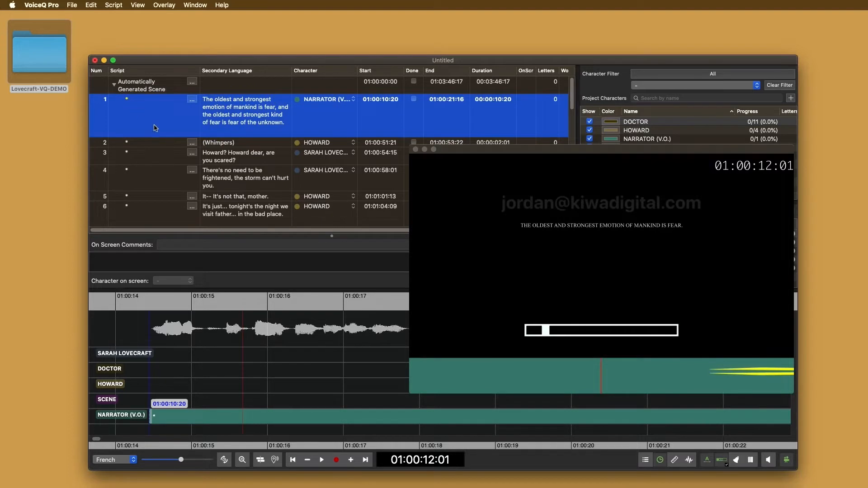
{"action": "double_click", "coordinate": [154, 125]}
{"action": "type", "text": "Text"}
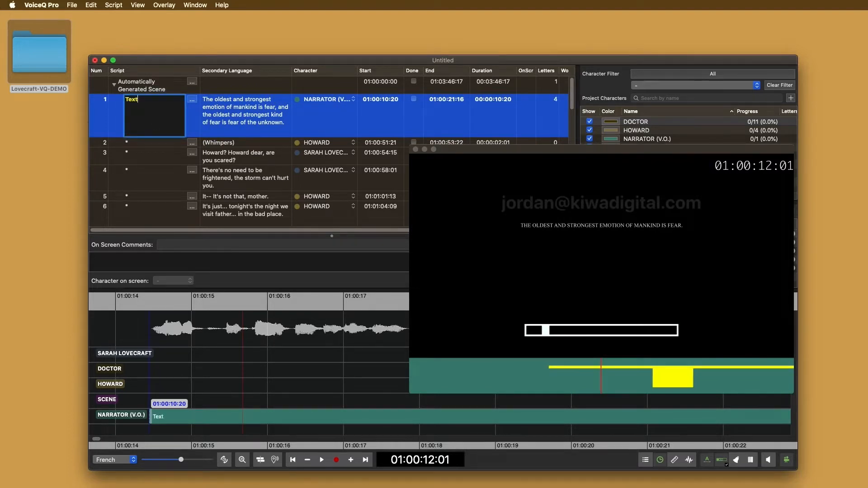
{"action": "key", "text": "Return"}
Play the video from near the start of line 1, stop it and zoom the timeline far out
{"action": "mouse_move", "coordinate": [161, 379]}
{"action": "left_mouse_down"}
{"action": "mouse_move", "coordinate": [148, 378]}
{"action": "mouse_move", "coordinate": [158, 377]}
{"action": "left_mouse_up"}
{"action": "key", "text": "space"}
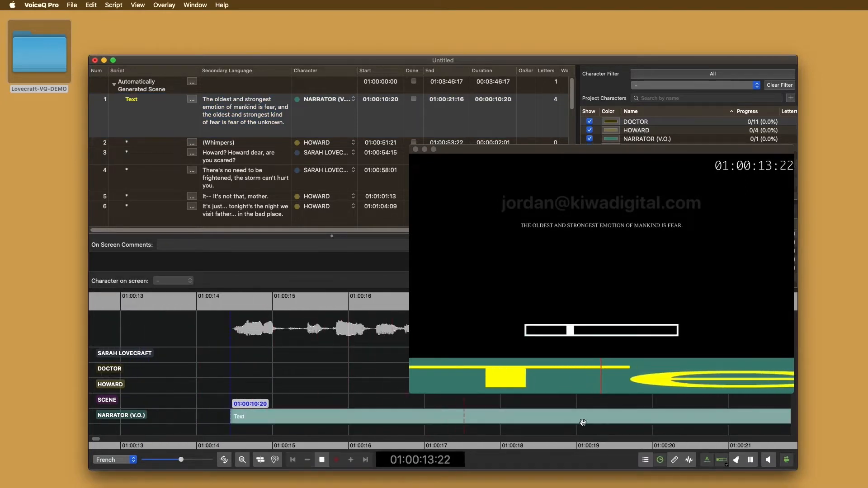
{"action": "key", "text": "space"}
{"action": "left_click_drag", "start_coordinate": [181, 460], "coordinate": [149, 465]}
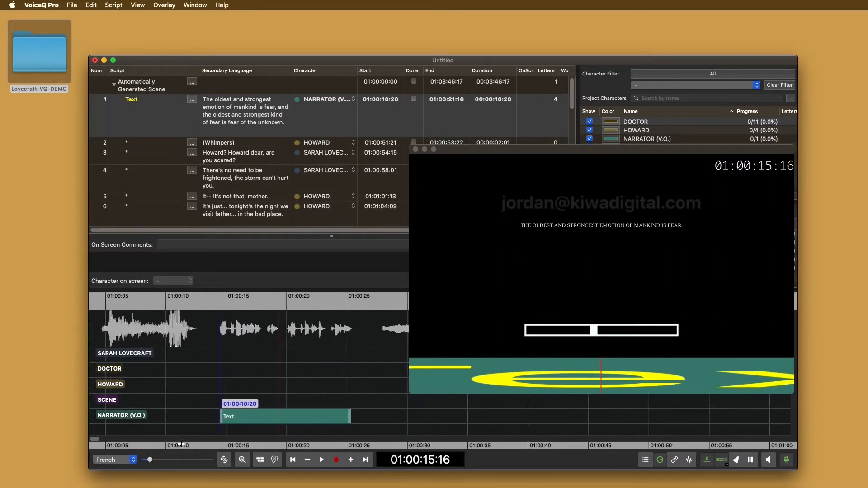
{"action": "mouse_move", "coordinate": [230, 429]}
{"action": "left_mouse_down"}
{"action": "mouse_move", "coordinate": [240, 430]}
{"action": "mouse_move", "coordinate": [232, 430]}
{"action": "left_mouse_up"}
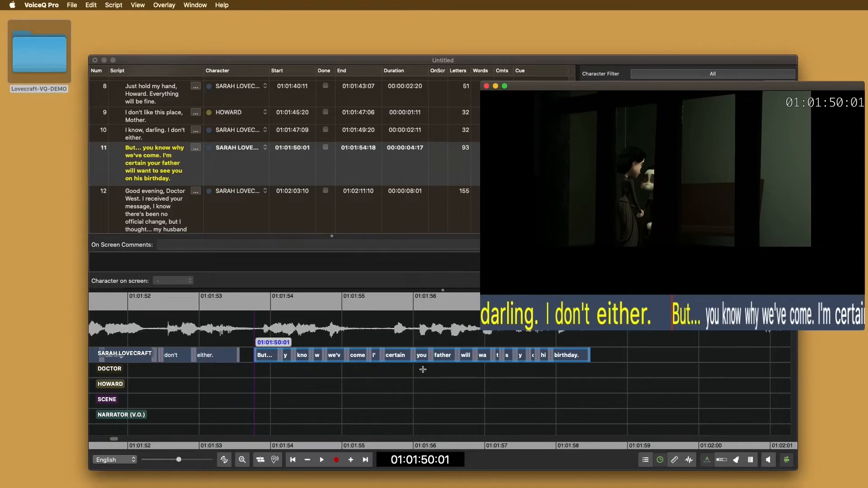
Play line 11 from its first word, check its first and last word positions, and move the video window slightly higher
{"action": "left_click", "coordinate": [264, 355]}
{"action": "key", "text": "space"}
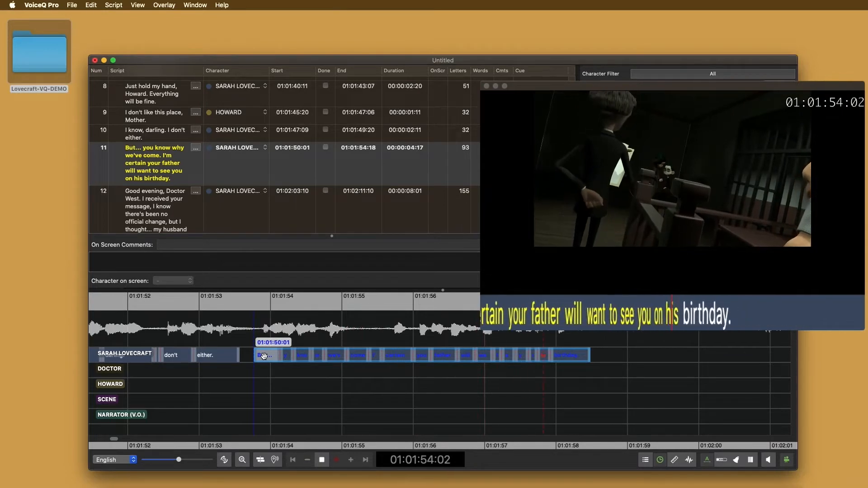
{"action": "key", "text": "space"}
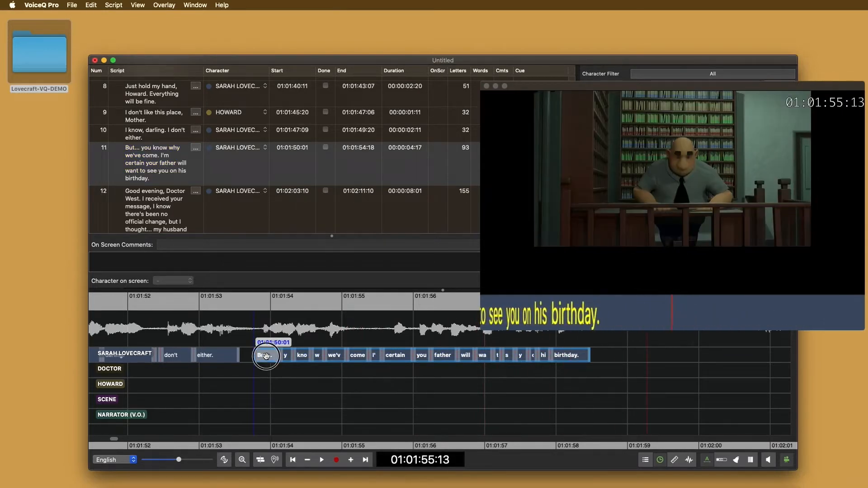
{"action": "left_click", "coordinate": [263, 357]}
{"action": "left_click", "coordinate": [571, 357]}
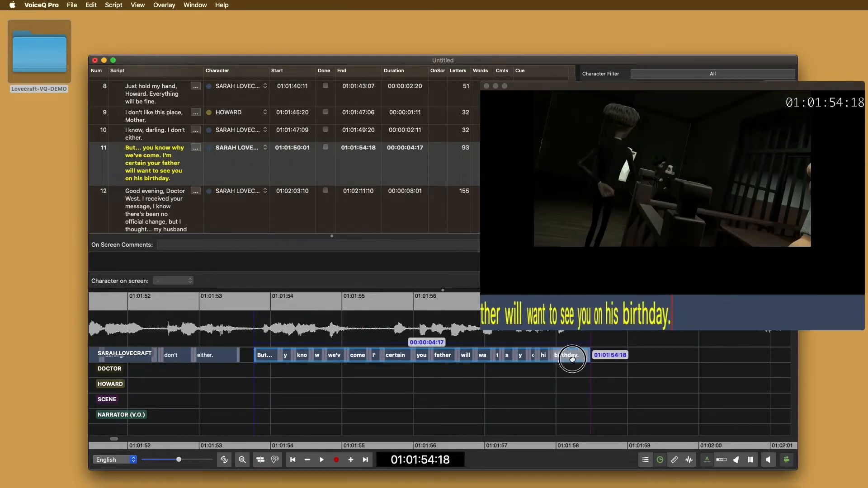
{"action": "left_click_drag", "start_coordinate": [722, 90], "coordinate": [718, 73]}
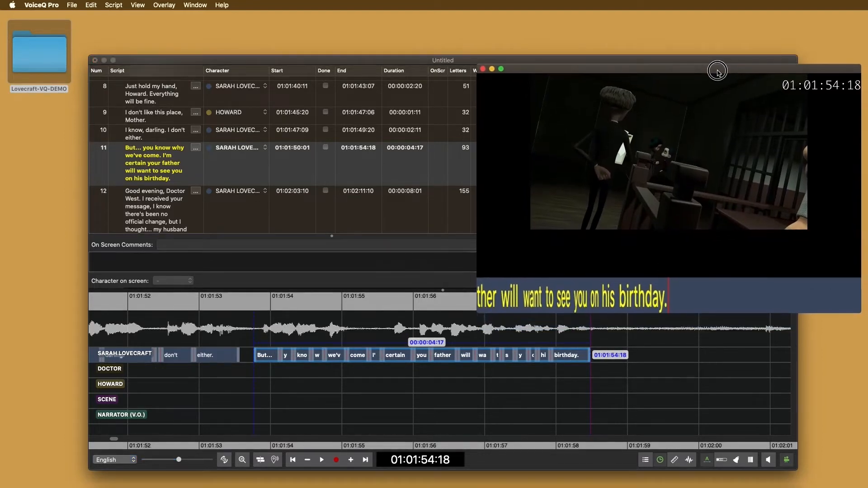
Make the waveform track above line 11's words taller on the timeline
{"action": "left_click", "coordinate": [601, 359]}
{"action": "left_click", "coordinate": [671, 365]}
{"action": "left_click_drag", "start_coordinate": [654, 348], "coordinate": [654, 366]}
{"action": "left_click", "coordinate": [424, 427]}
{"action": "left_click", "coordinate": [284, 374]}
{"action": "left_click", "coordinate": [280, 376]}
Retime the opening words of line 11 on the timeline to match the waveform, checking with short playback
{"action": "left_click_drag", "start_coordinate": [270, 391], "coordinate": [259, 393]}
{"action": "key", "text": "space"}
{"action": "key", "text": "space"}
{"action": "left_click", "coordinate": [286, 386]}
{"action": "left_click", "coordinate": [280, 374]}
{"action": "left_click", "coordinate": [281, 374]}
{"action": "left_click_drag", "start_coordinate": [281, 374], "coordinate": [321, 376]}
Play and stop line 11 repeatedly, and extend the word "come." so that "I'm" starts at 01:01:52:01
{"action": "key", "text": "space"}
{"action": "key", "text": "space"}
{"action": "key", "text": "space"}
{"action": "key", "text": "space"}
{"action": "key", "text": "space"}
{"action": "key", "text": "space"}
{"action": "key", "text": "space"}
{"action": "key", "text": "space"}
{"action": "key", "text": "space"}
{"action": "key", "text": "space"}
{"action": "key", "text": "space"}
{"action": "key", "text": "space"}
{"action": "key", "text": "space"}
{"action": "key", "text": "space"}
{"action": "key", "text": "space"}
{"action": "key", "text": "space"}
{"action": "mouse_move", "coordinate": [382, 376]}
{"action": "left_mouse_down"}
{"action": "mouse_move", "coordinate": [371, 376]}
{"action": "mouse_move", "coordinate": [395, 375]}
{"action": "left_mouse_up"}
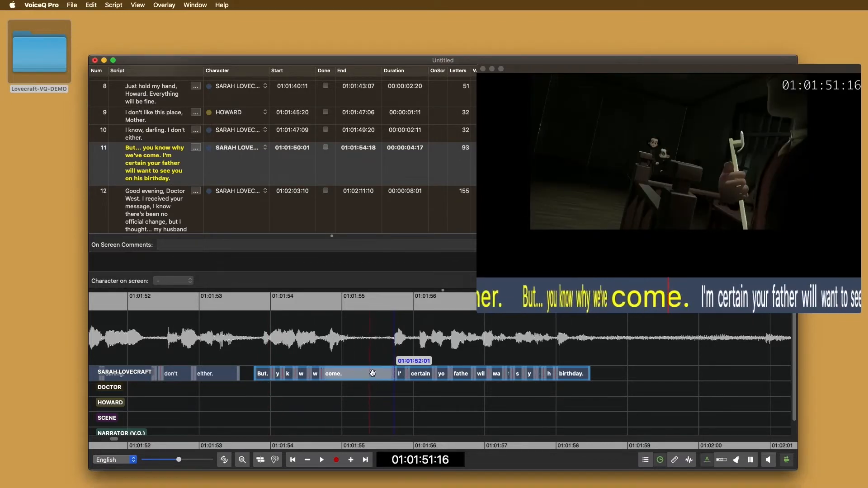
Reset line 11's word times evenly, followed by a proportional reset of the word times
{"action": "right_click", "coordinate": [373, 374]}
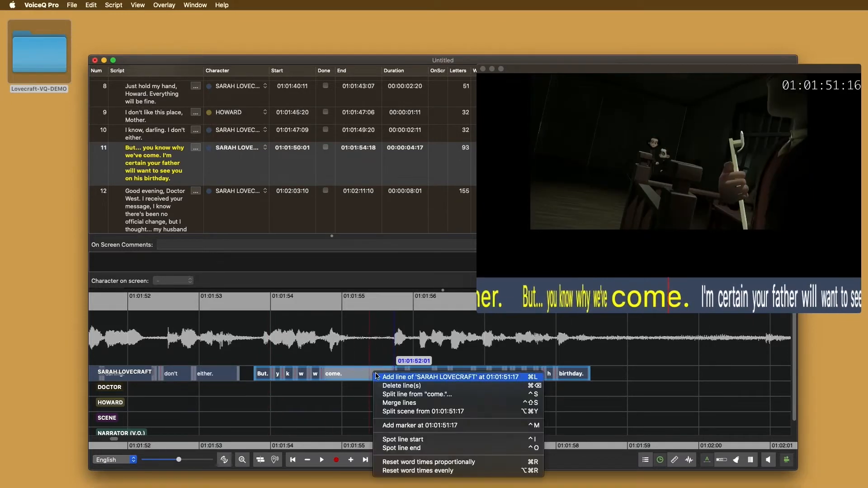
{"action": "left_click", "coordinate": [498, 471]}
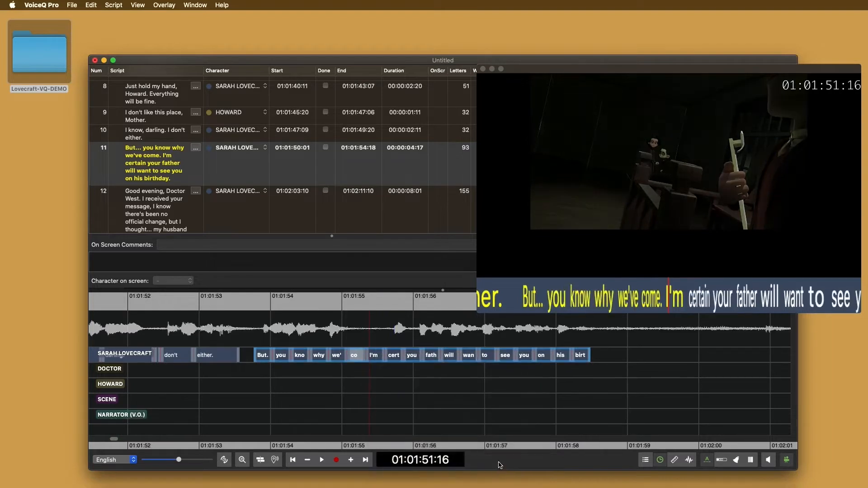
{"action": "right_click", "coordinate": [354, 358]}
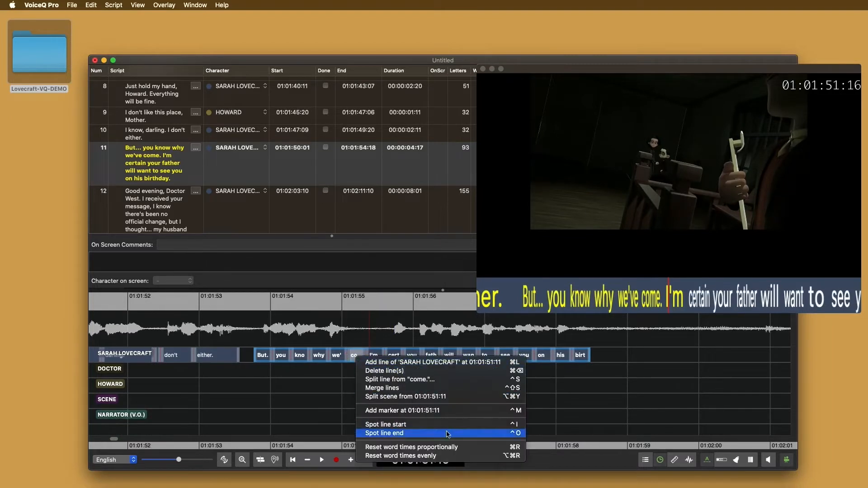
{"action": "left_click", "coordinate": [474, 445]}
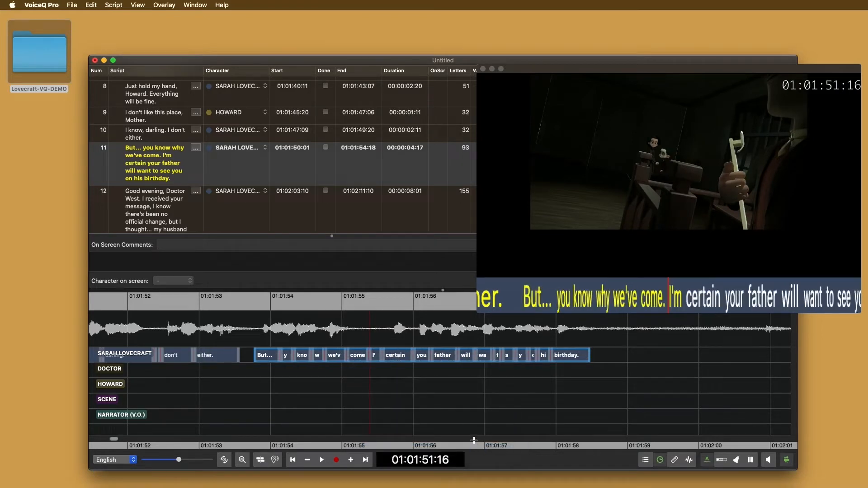
Place the playhead at 01:01:51:08 on line 11, try retiming the line and undo the last two changes
{"action": "left_click", "coordinate": [346, 370]}
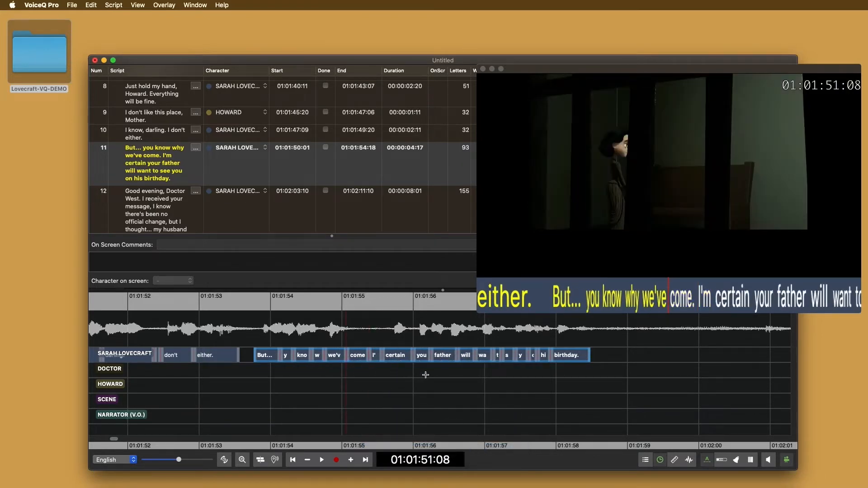
{"action": "left_click_drag", "start_coordinate": [387, 369], "coordinate": [437, 358]}
{"action": "key", "text": "super+z"}
{"action": "key", "text": "super+z"}
{"action": "left_click_drag", "start_coordinate": [246, 387], "coordinate": [430, 394]}
Spot line 11's start at 01:01:50:03 and its end at 01:01:54:19
{"action": "right_click", "coordinate": [351, 355]}
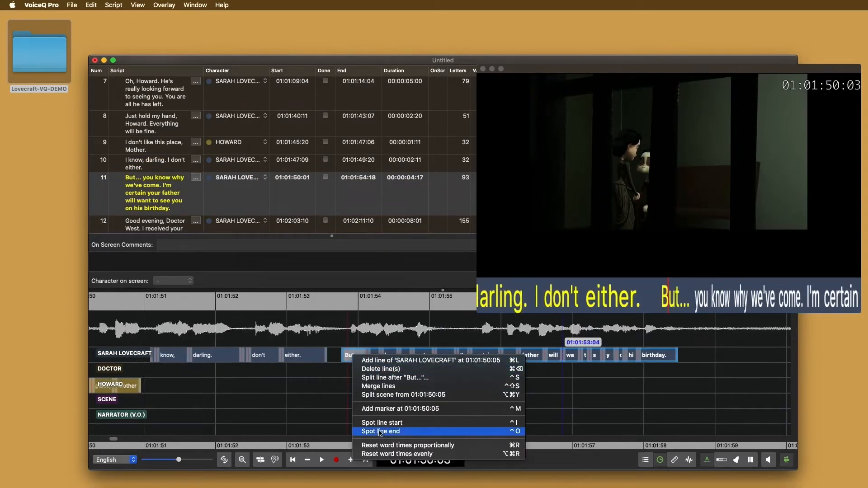
{"action": "left_click", "coordinate": [680, 335]}
{"action": "right_click", "coordinate": [678, 358]}
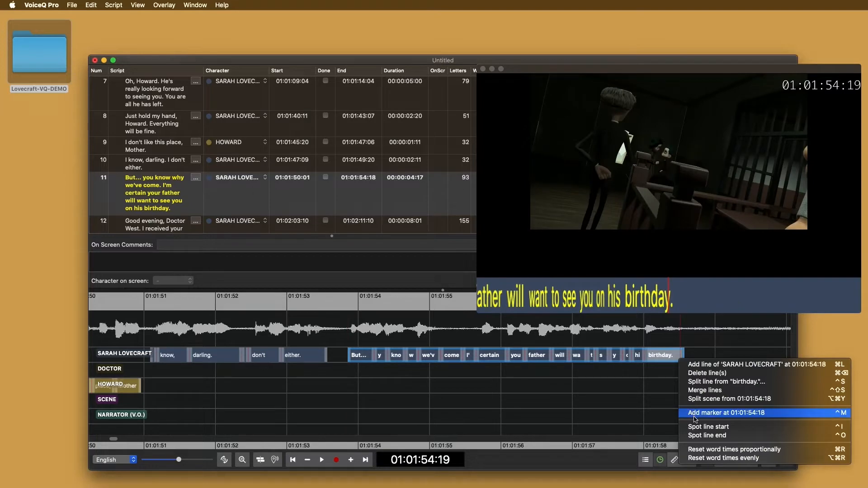
{"action": "left_click", "coordinate": [695, 435]}
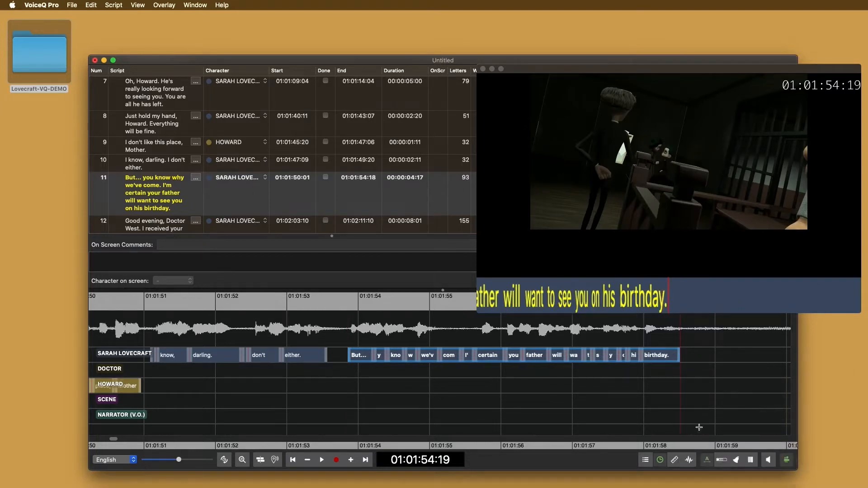
{"action": "left_click_drag", "start_coordinate": [541, 389], "coordinate": [518, 379]}
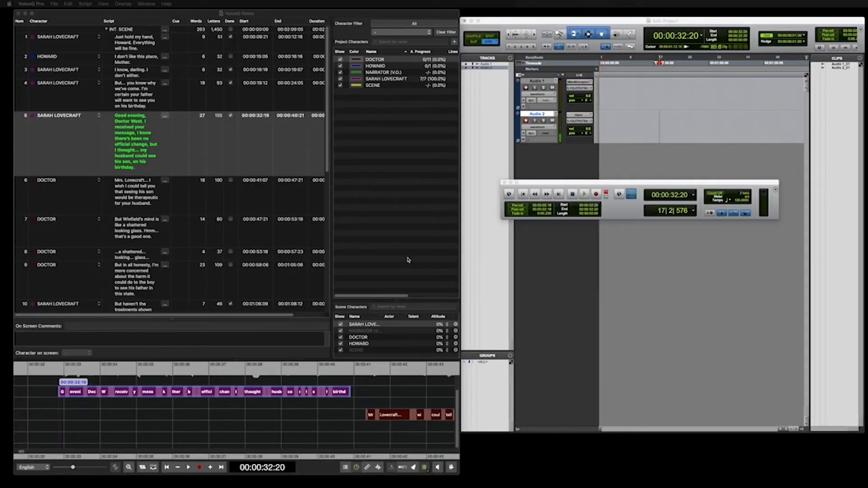
Go to line 4 in the VoiceQ-Demo project at 00:00:19:12 and toggle the timecode sync with Pro Tools
{"action": "left_click", "coordinate": [402, 243]}
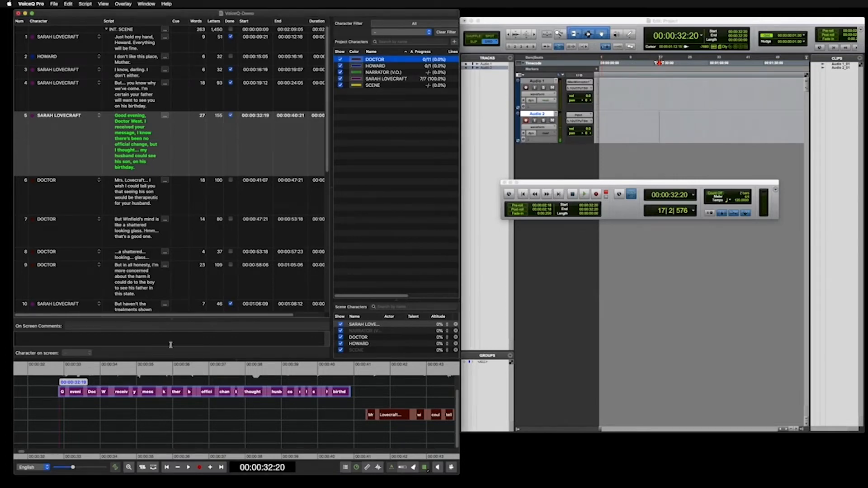
{"action": "left_click", "coordinate": [131, 102]}
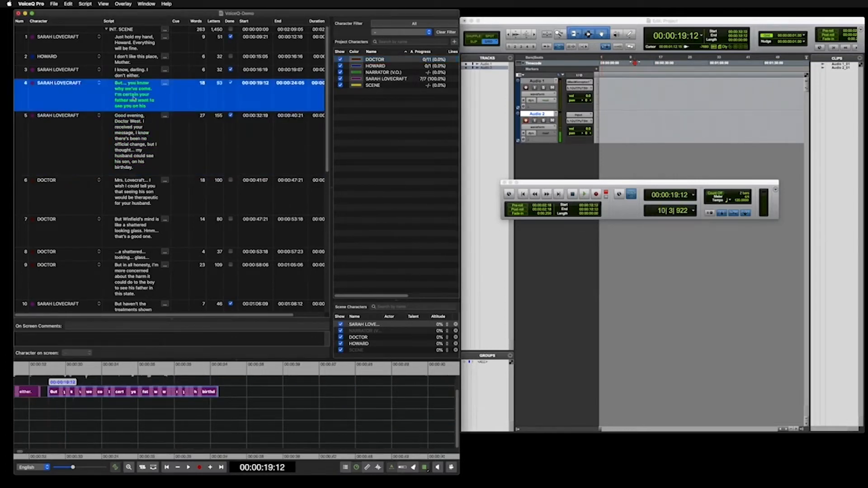
{"action": "left_click", "coordinate": [115, 468]}
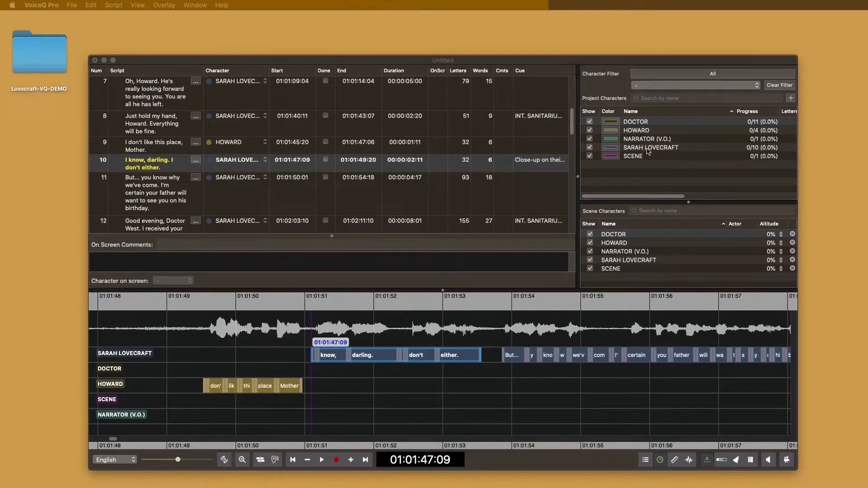
Open the video window of the Untitled project, reposition it over the character lists, and close and reopen it
{"action": "left_click", "coordinate": [619, 64]}
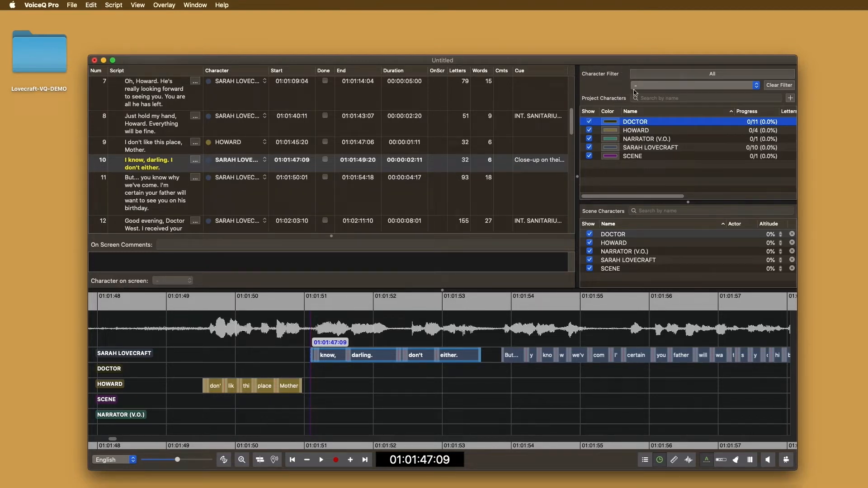
{"action": "left_click", "coordinate": [786, 460]}
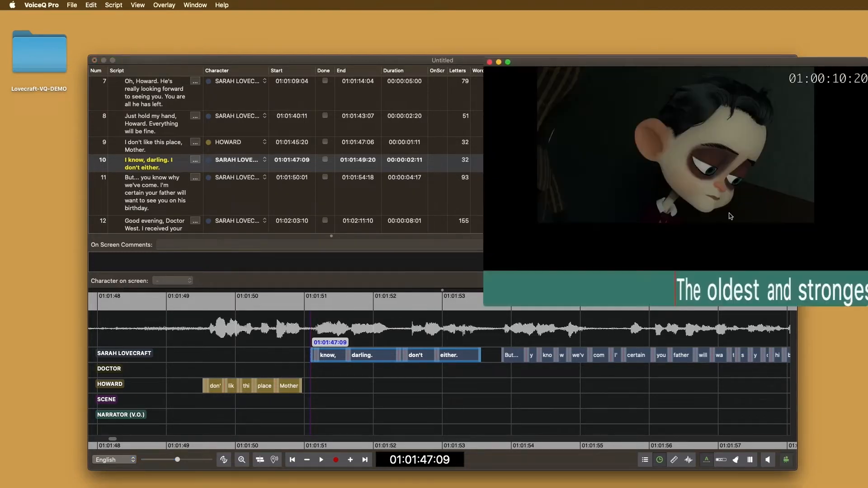
{"action": "left_click_drag", "start_coordinate": [864, 65], "coordinate": [820, 102]}
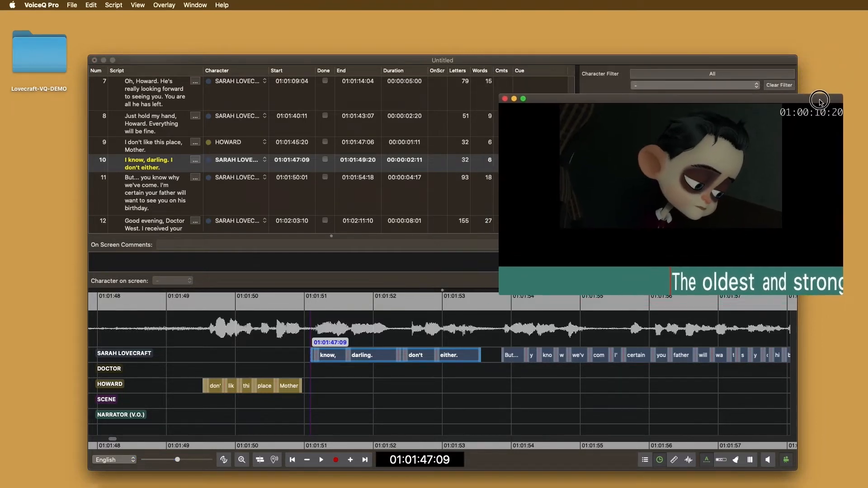
{"action": "left_click", "coordinate": [786, 460]}
{"action": "left_click", "coordinate": [786, 460]}
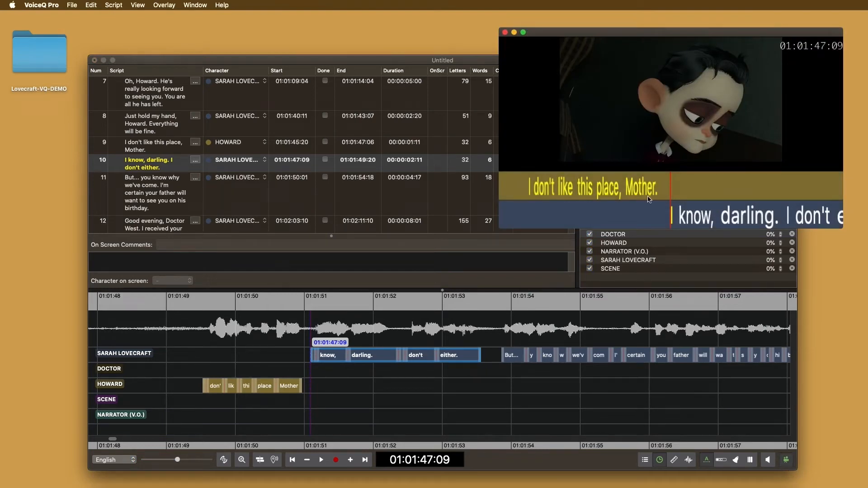
Open the Digital Rythmoband settings from the video window and change the font to Arial
{"action": "left_click", "coordinate": [698, 226]}
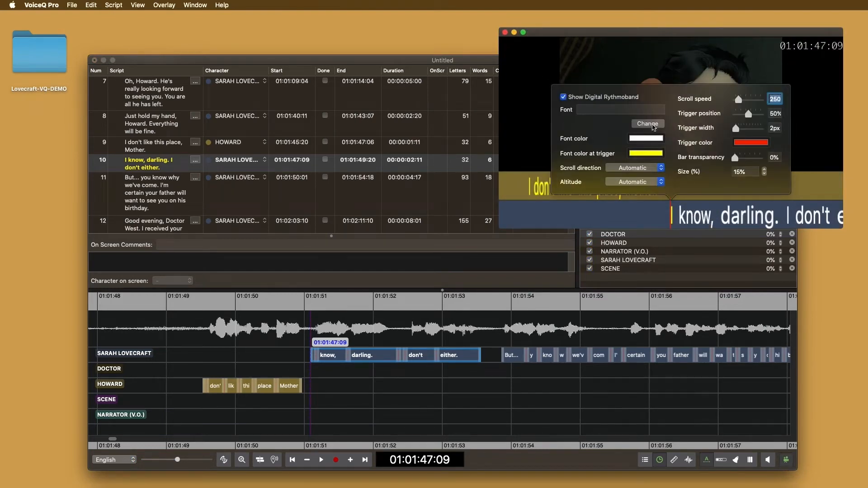
{"action": "left_click", "coordinate": [648, 124]}
{"action": "left_click", "coordinate": [235, 409]}
{"action": "left_click", "coordinate": [224, 430]}
{"action": "scroll", "coordinate": [238, 428], "scroll_direction": "down", "scroll_amount": 3}
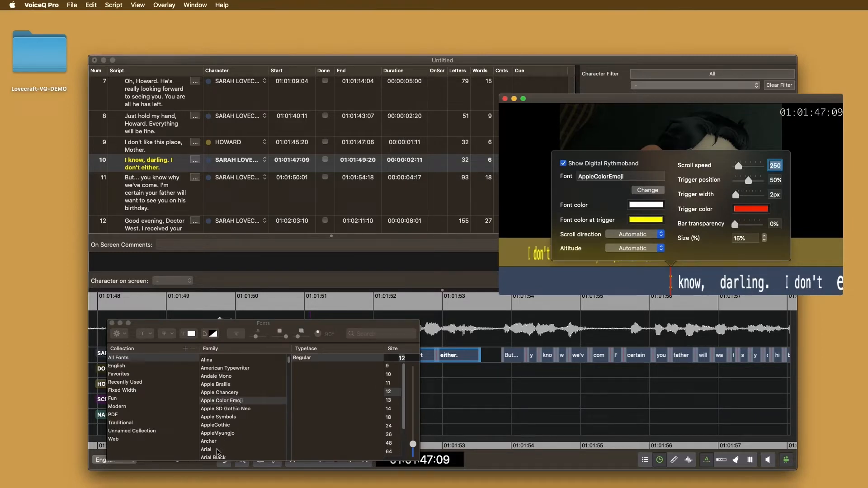
{"action": "left_click", "coordinate": [219, 450]}
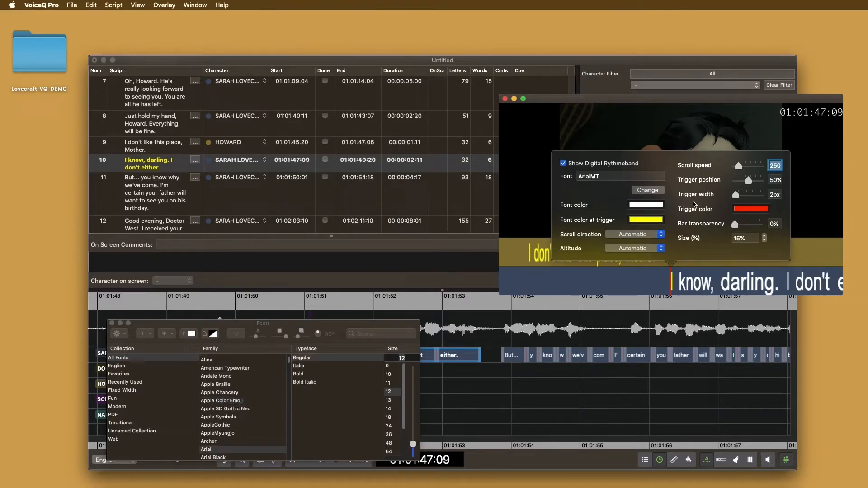
Set the rythmoband size to 10% and slightly lower its scroll speed
{"action": "left_click", "coordinate": [764, 242]}
{"action": "left_click", "coordinate": [764, 243]}
{"action": "left_click", "coordinate": [763, 247]}
{"action": "left_click", "coordinate": [763, 250]}
{"action": "left_click", "coordinate": [764, 250]}
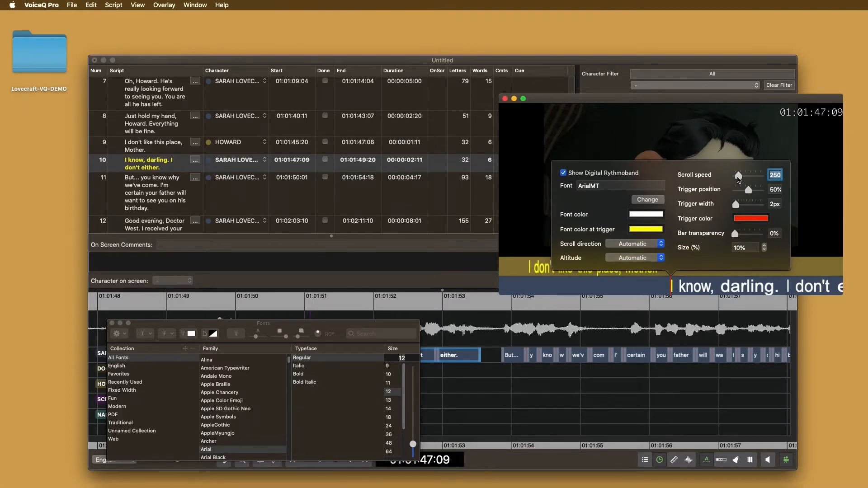
{"action": "left_click", "coordinate": [738, 179]}
{"action": "left_click_drag", "start_coordinate": [738, 177], "coordinate": [735, 176]}
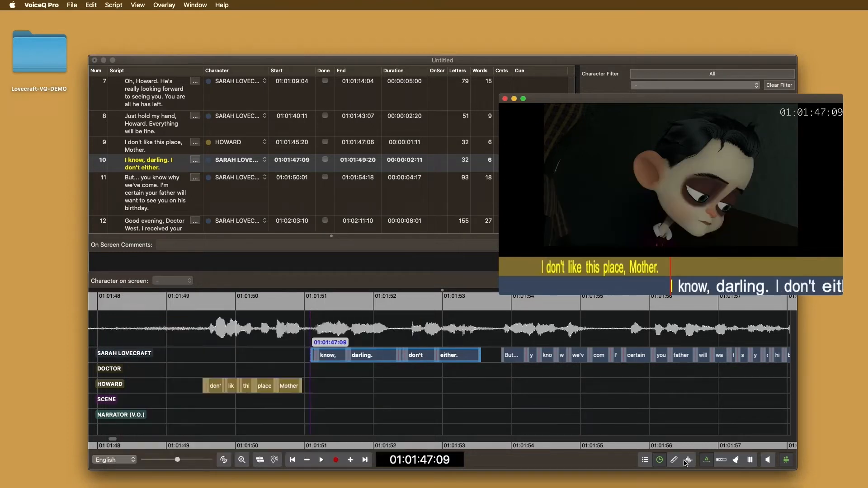
Switch the video window's overlays on and off in turn, including the rythmoband and the progress bar
{"action": "left_click", "coordinate": [656, 461]}
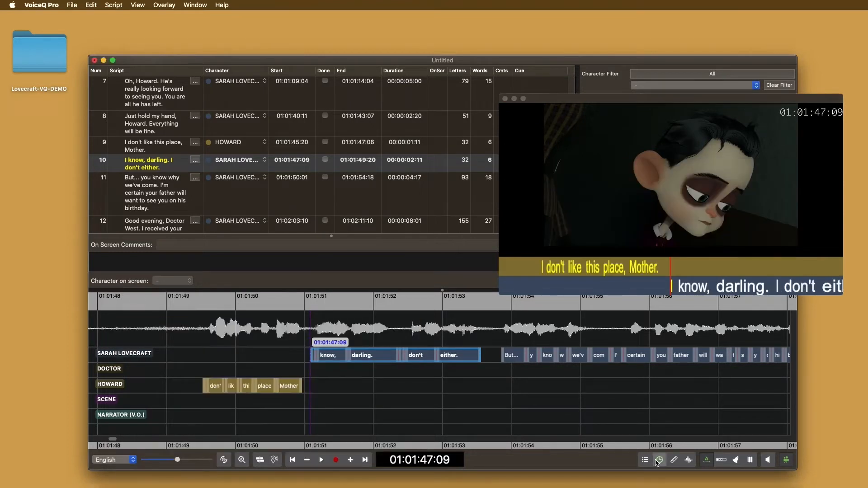
{"action": "left_click", "coordinate": [684, 461]}
{"action": "left_click", "coordinate": [686, 461]}
{"action": "left_click", "coordinate": [707, 461]}
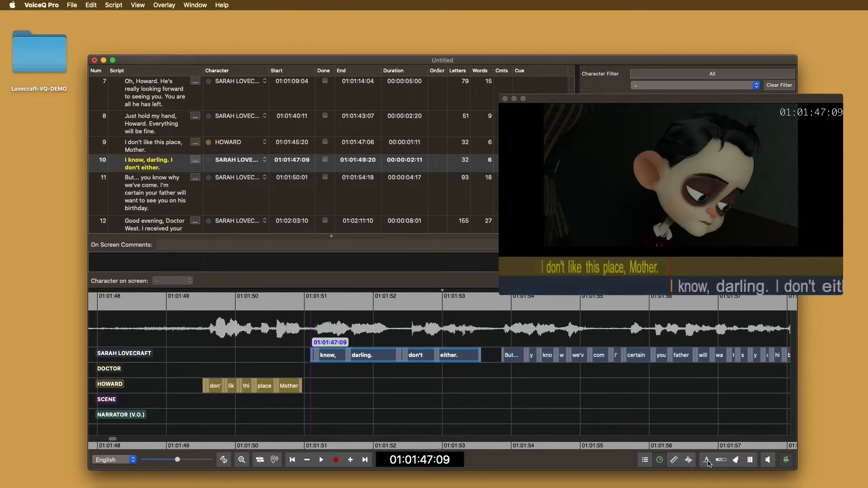
{"action": "left_click", "coordinate": [722, 461]}
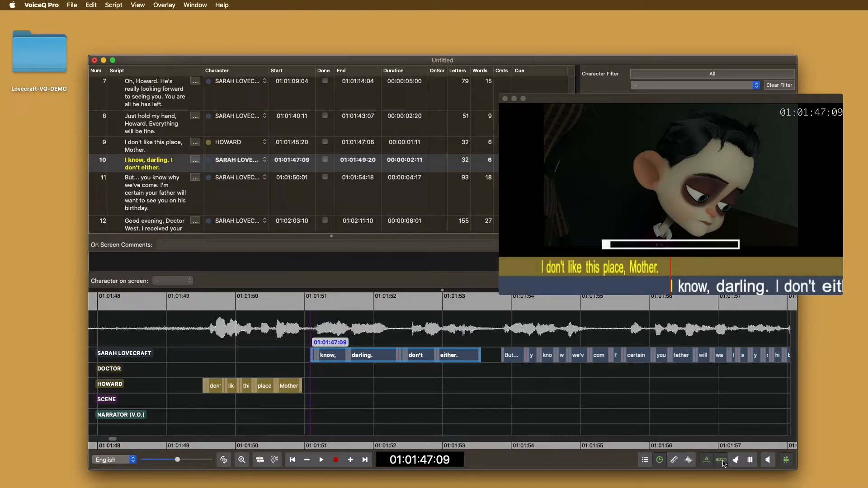
{"action": "left_click", "coordinate": [751, 463]}
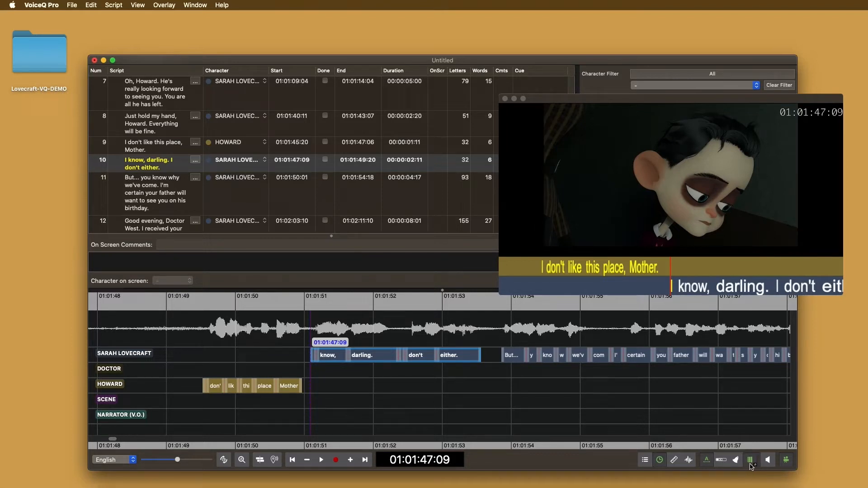
{"action": "left_click", "coordinate": [747, 465]}
Turn on Beep & Countdown in mode 1
{"action": "left_click", "coordinate": [738, 463]}
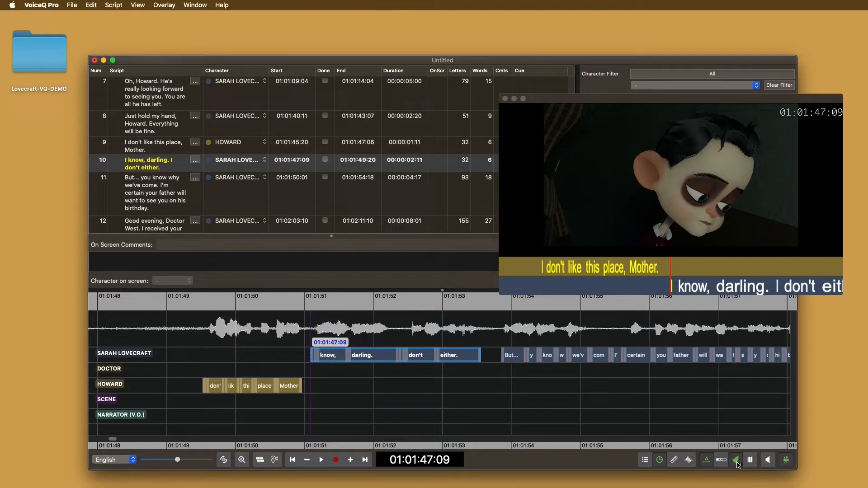
{"action": "left_click", "coordinate": [738, 462]}
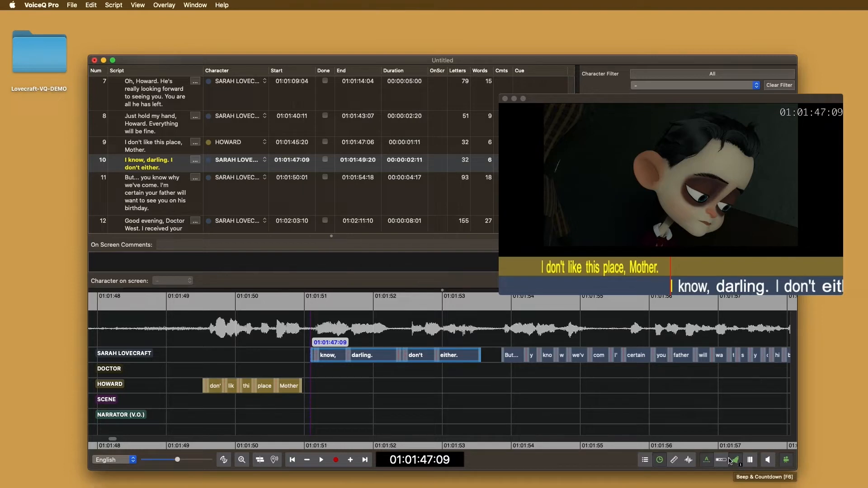
{"action": "left_click_drag", "start_coordinate": [304, 409], "coordinate": [346, 385]}
Move the video window over the script list to uncover the character lists, and filter the script by HOWARD
{"action": "left_click_drag", "start_coordinate": [783, 101], "coordinate": [722, 241]}
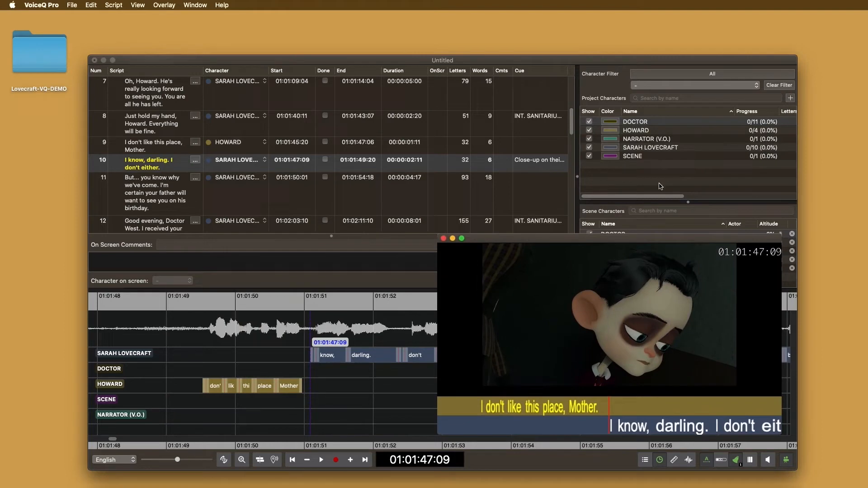
{"action": "left_click_drag", "start_coordinate": [739, 243], "coordinate": [425, 86]}
{"action": "left_click", "coordinate": [746, 89]}
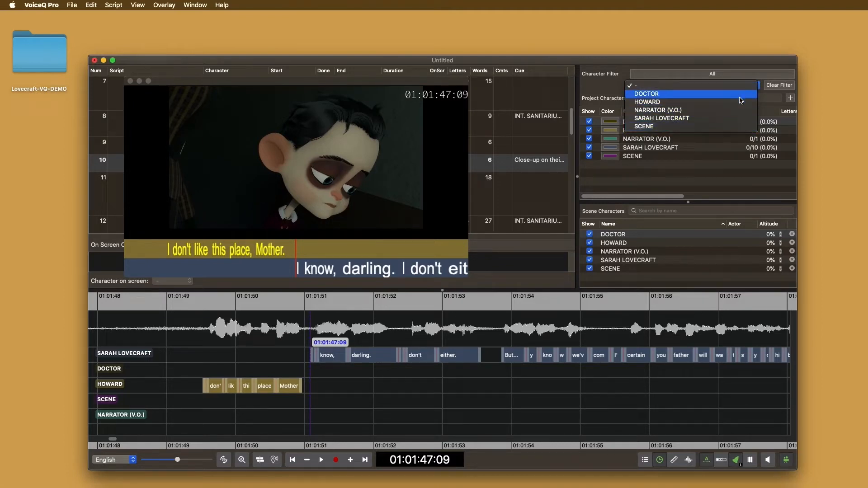
{"action": "left_click", "coordinate": [740, 102]}
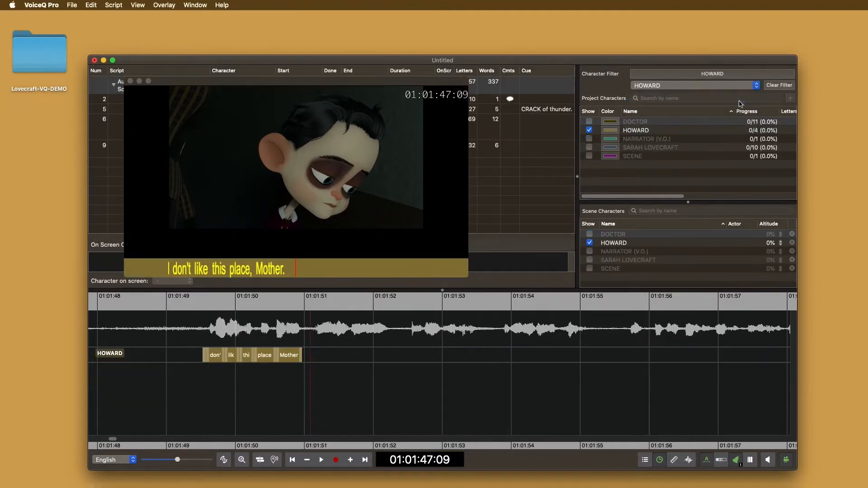
Select HOWARD's (Whimpers) line with the video window moved aside, and open the local recording window next to it
{"action": "left_click_drag", "start_coordinate": [456, 83], "coordinate": [773, 184]}
{"action": "left_click", "coordinate": [162, 104]}
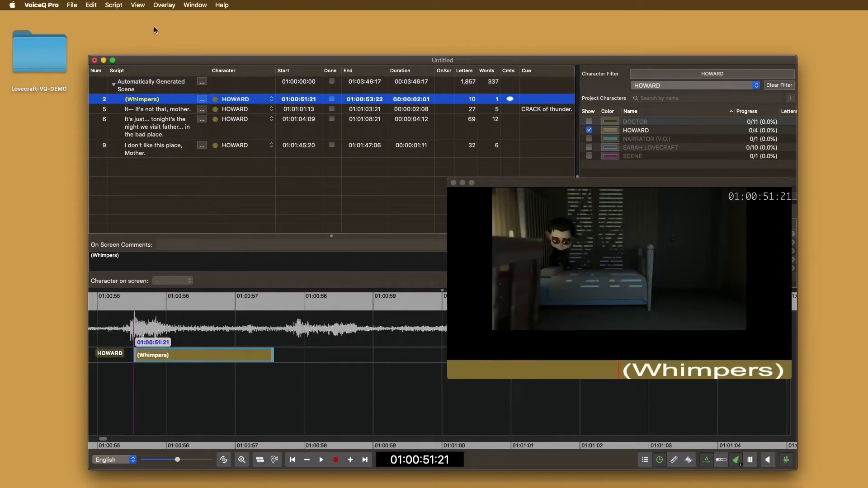
{"action": "left_click", "coordinate": [189, 6]}
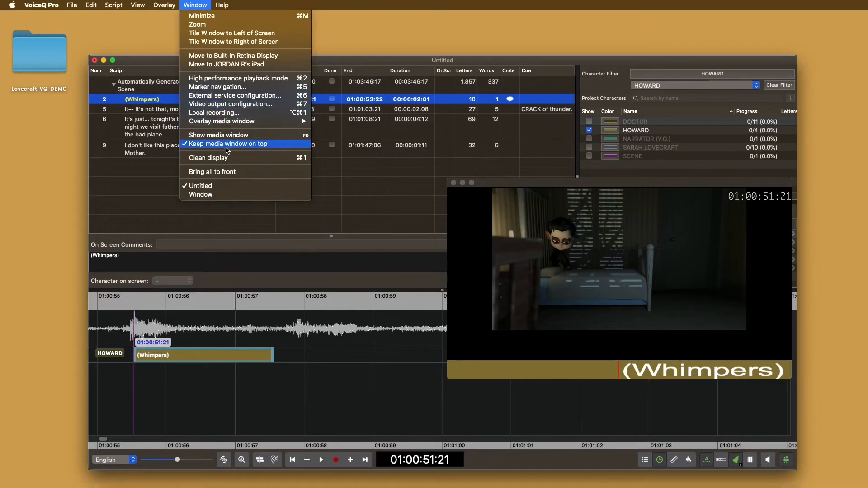
{"action": "left_click", "coordinate": [224, 113]}
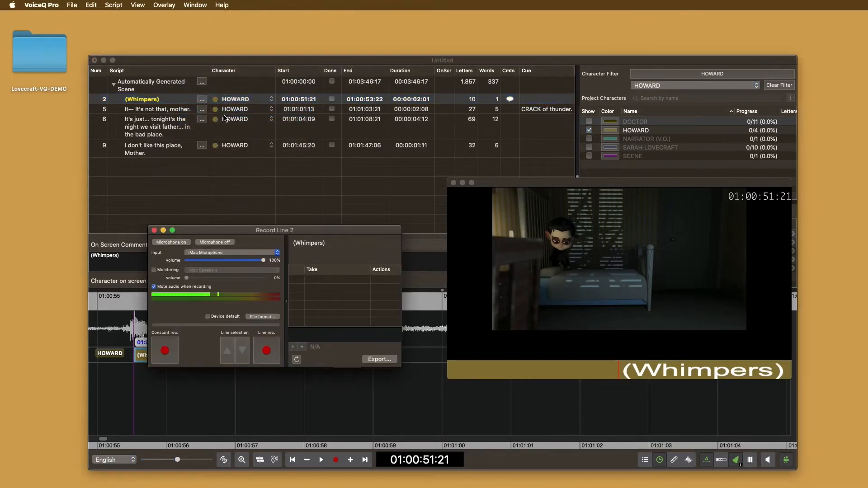
{"action": "left_click", "coordinate": [347, 233]}
{"action": "left_click_drag", "start_coordinate": [347, 233], "coordinate": [370, 169]}
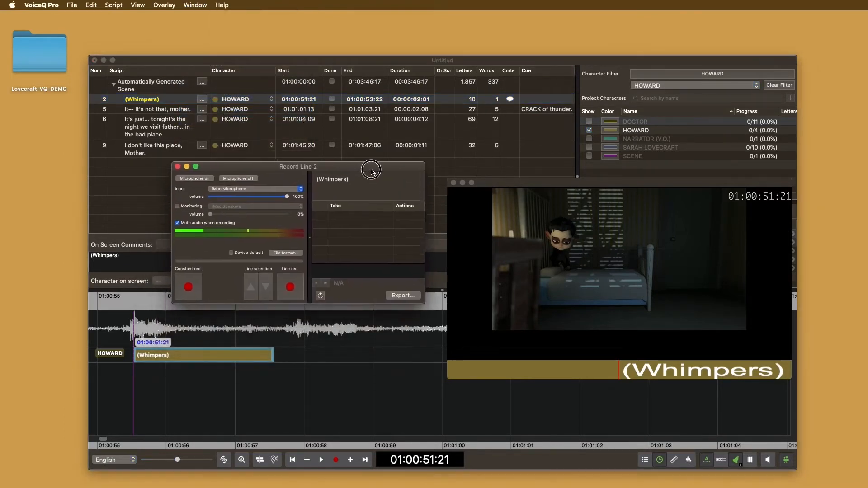
Advance the recorder to line 5 and allow VoiceQ Pro to access the microphone in the macOS privacy settings, postponing its restart
{"action": "left_click", "coordinate": [267, 291]}
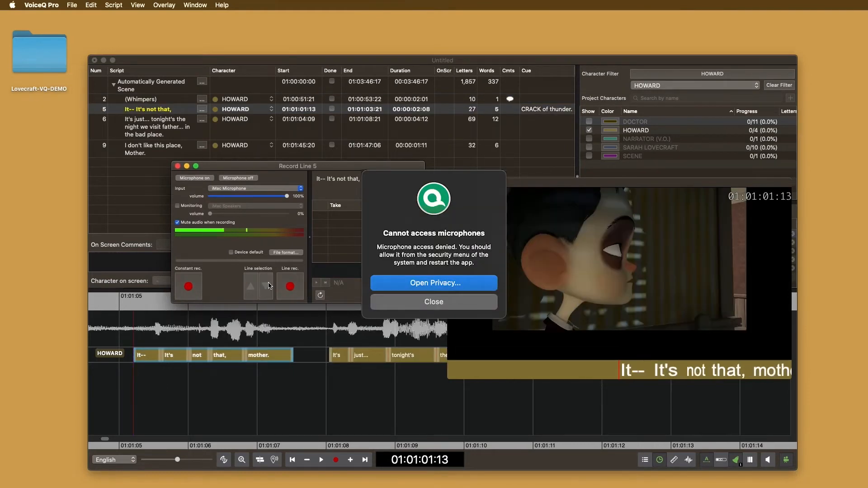
{"action": "key", "text": "Return"}
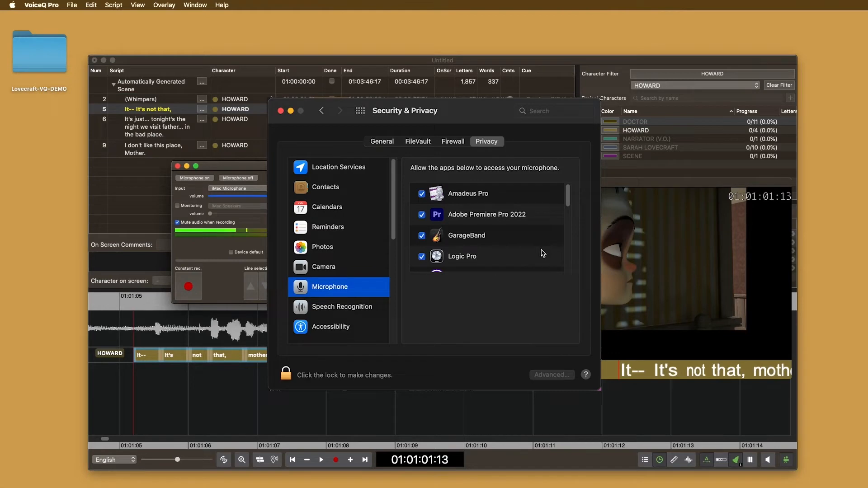
{"action": "scroll", "coordinate": [546, 265], "scroll_direction": "down", "scroll_amount": 10}
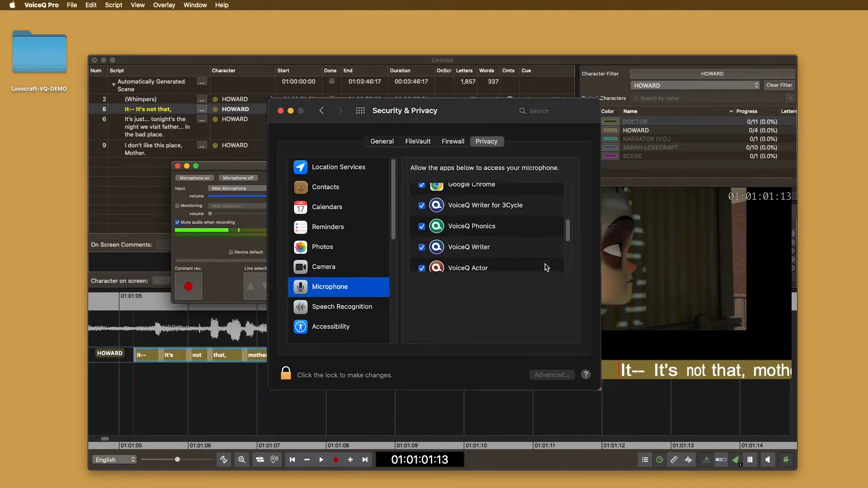
{"action": "left_click", "coordinate": [421, 246]}
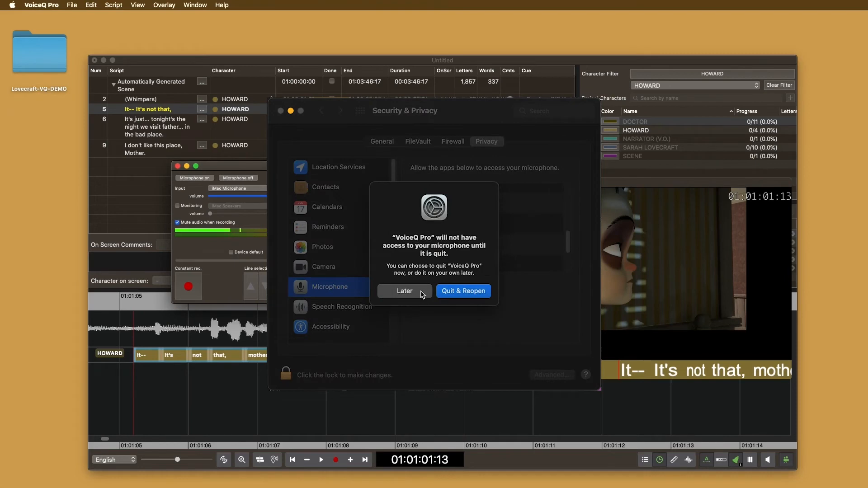
{"action": "left_click", "coordinate": [421, 291]}
{"action": "left_click", "coordinate": [270, 286]}
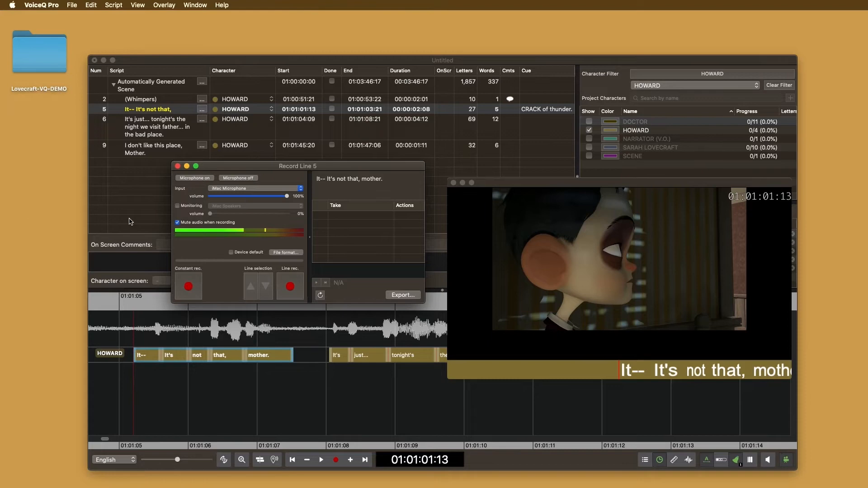
Record a first take of line 5 with the iMac Microphone as input and play it back
{"action": "left_click", "coordinate": [256, 189]}
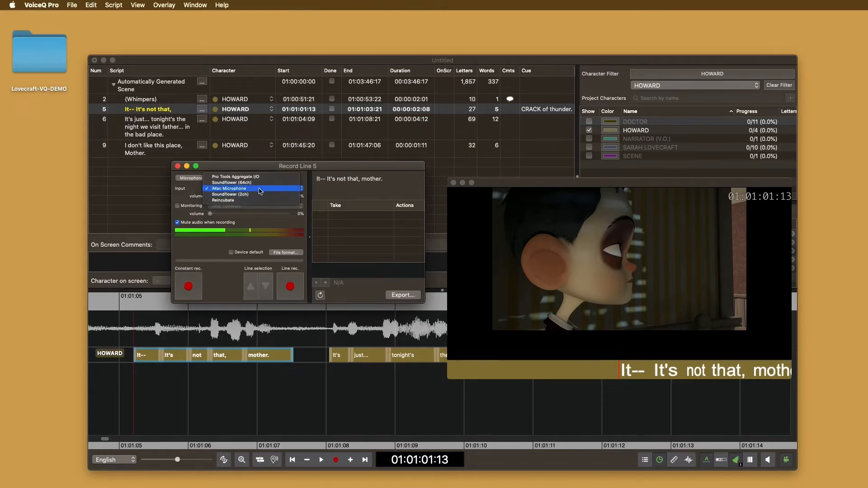
{"action": "left_click", "coordinate": [190, 194]}
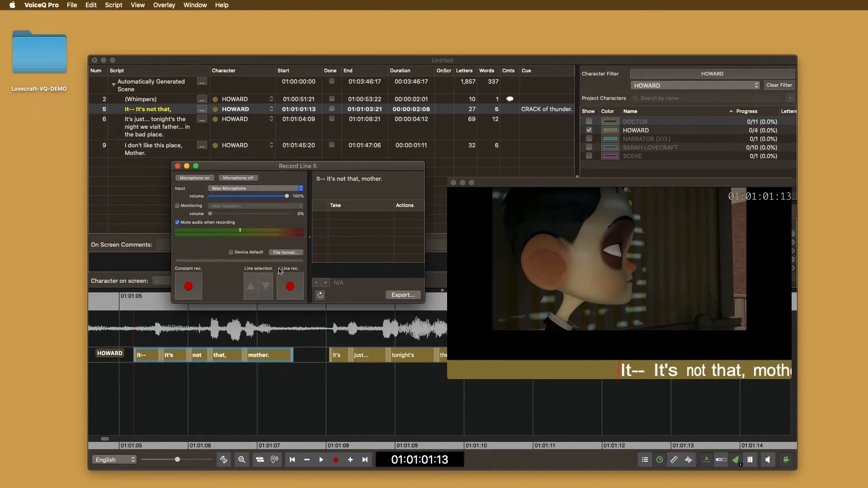
{"action": "left_click", "coordinate": [293, 287]}
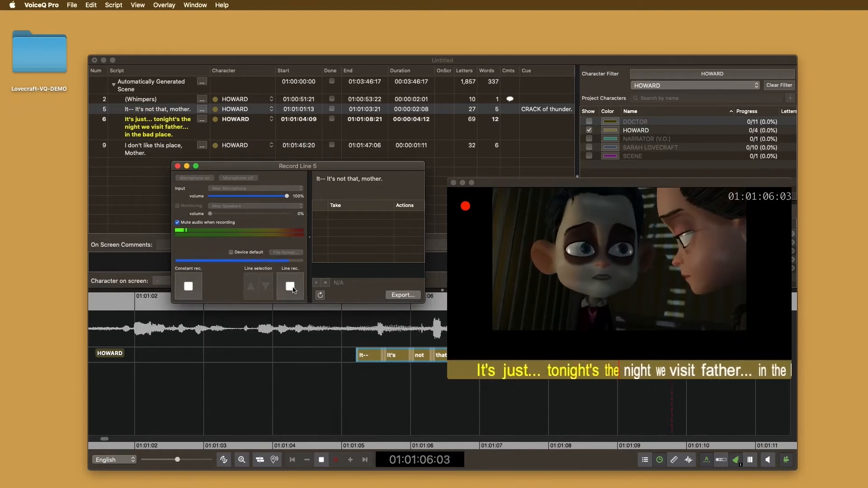
{"action": "left_click", "coordinate": [291, 287]}
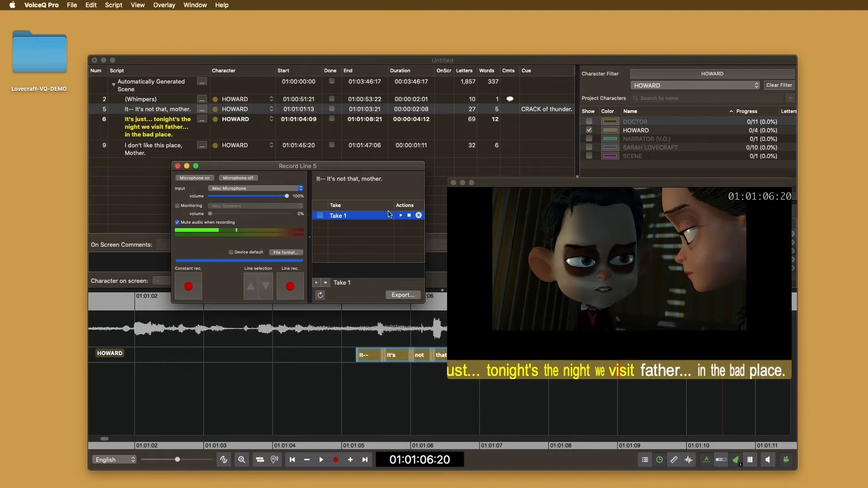
{"action": "left_click", "coordinate": [400, 216]}
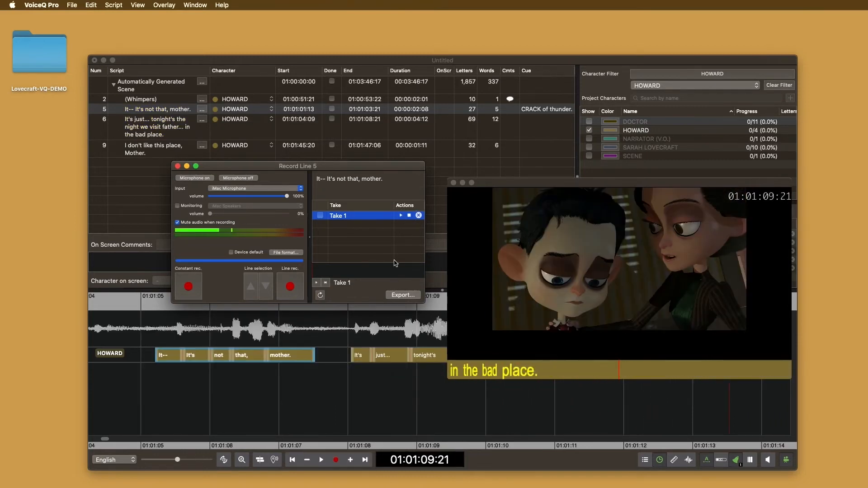
Enlarge the recorder's waveform area, record a second take of line 5 and mark Take 2 as the chosen take
{"action": "left_click_drag", "start_coordinate": [395, 263], "coordinate": [394, 241]}
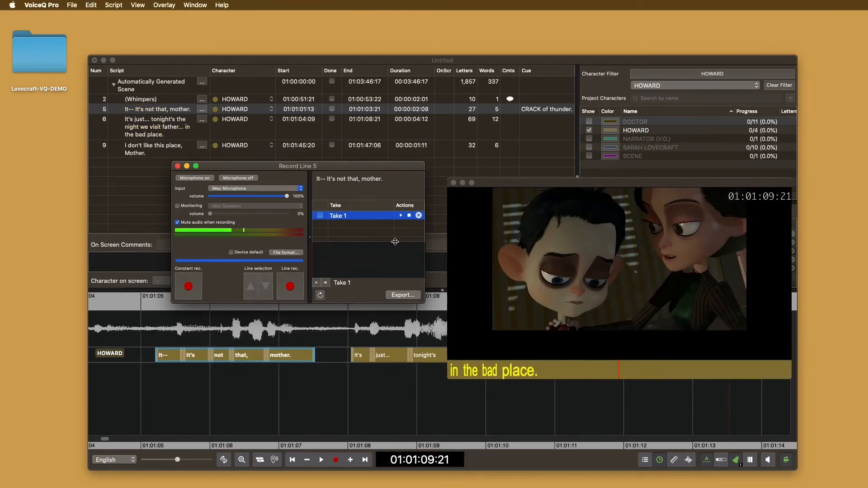
{"action": "left_click", "coordinate": [290, 287]}
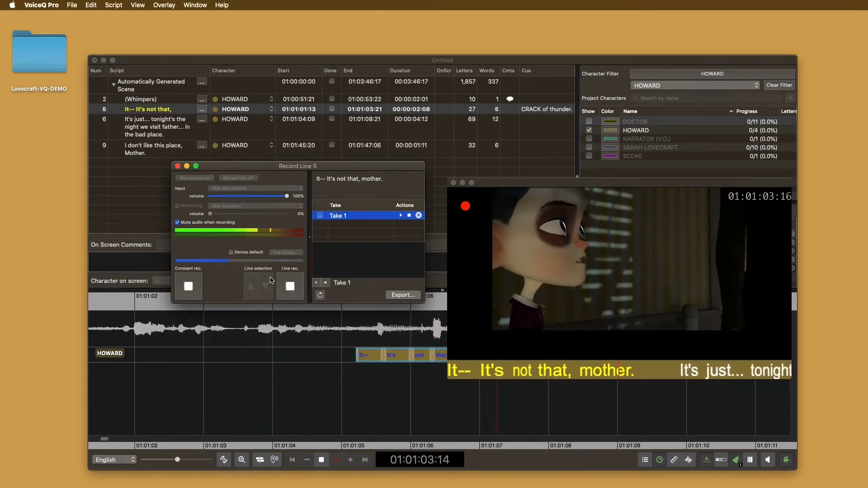
{"action": "left_click", "coordinate": [290, 286]}
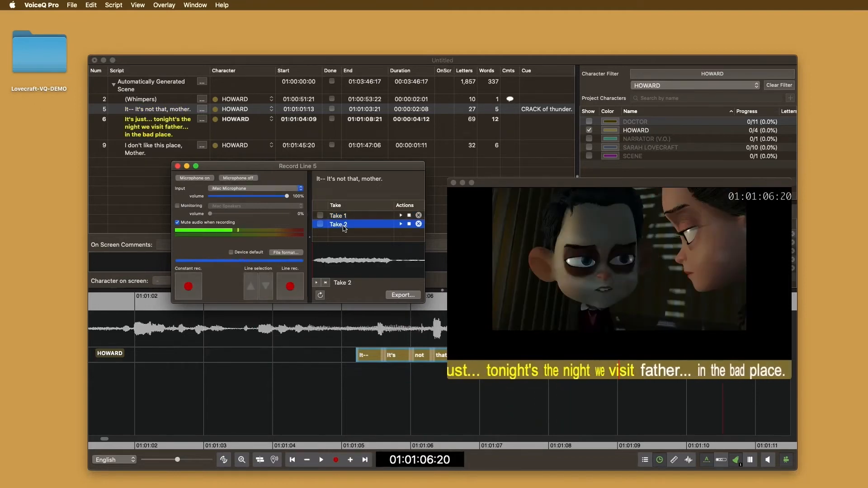
{"action": "left_click", "coordinate": [321, 224]}
Record another take of line 5 with constant recording and mark Take 3 as the chosen take
{"action": "left_click", "coordinate": [192, 290]}
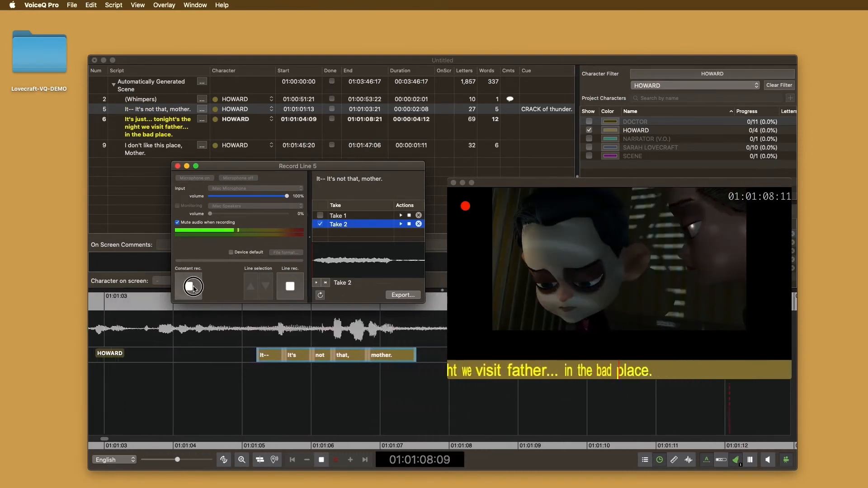
{"action": "left_click", "coordinate": [189, 286]}
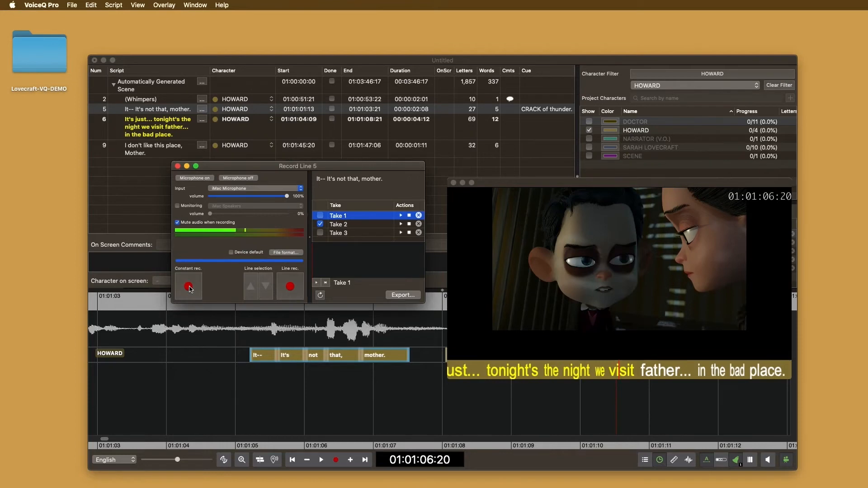
{"action": "left_click", "coordinate": [321, 234]}
Mark HOWARD's lines 5 and 6 as done, leave line 2 unmarked, and return to line 5
{"action": "left_click", "coordinate": [332, 109]}
{"action": "left_click", "coordinate": [332, 99]}
{"action": "left_click", "coordinate": [332, 119]}
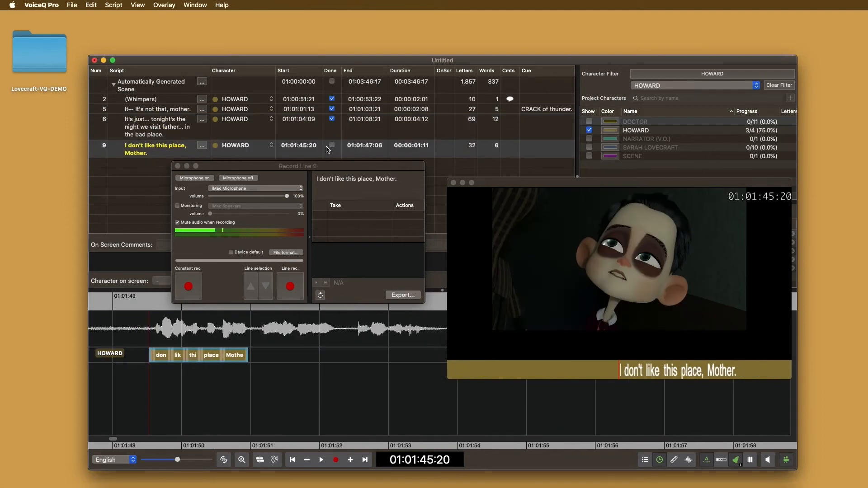
{"action": "left_click", "coordinate": [332, 98]}
{"action": "left_click", "coordinate": [324, 129]}
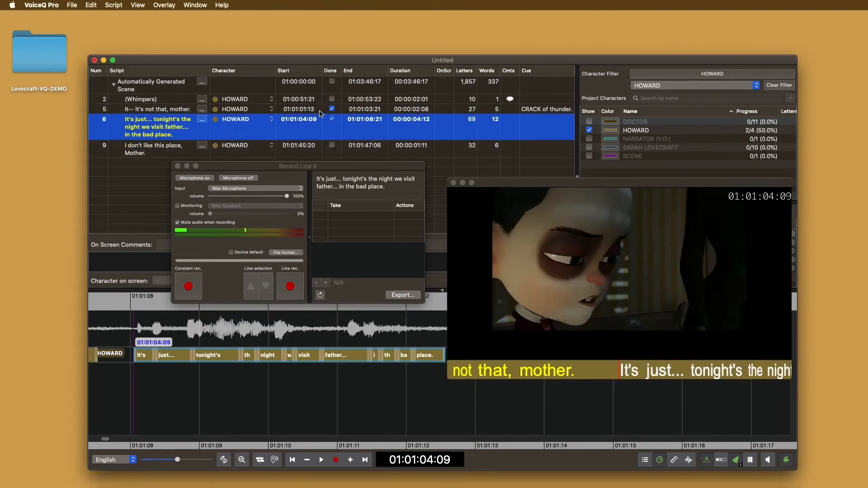
{"action": "left_click", "coordinate": [319, 111]}
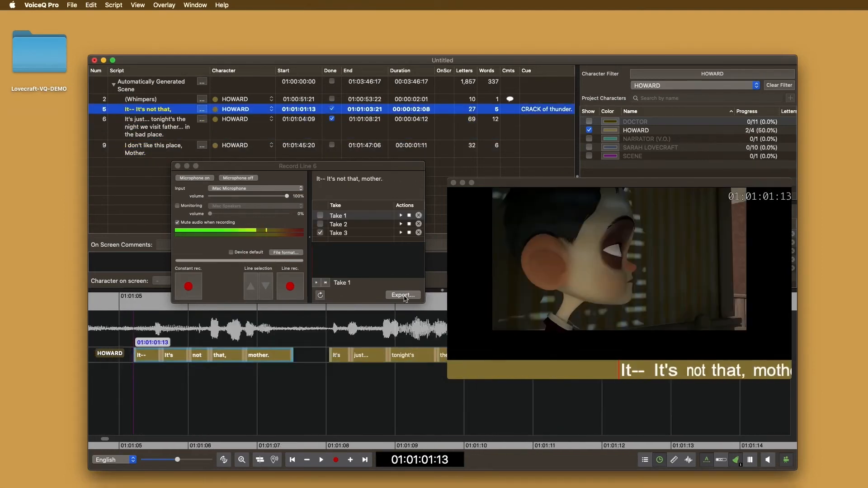
Export the recordings to the Desktop as an AAF file with embedded audio files, relative time and VoiceQ as company
{"action": "left_click", "coordinate": [404, 294]}
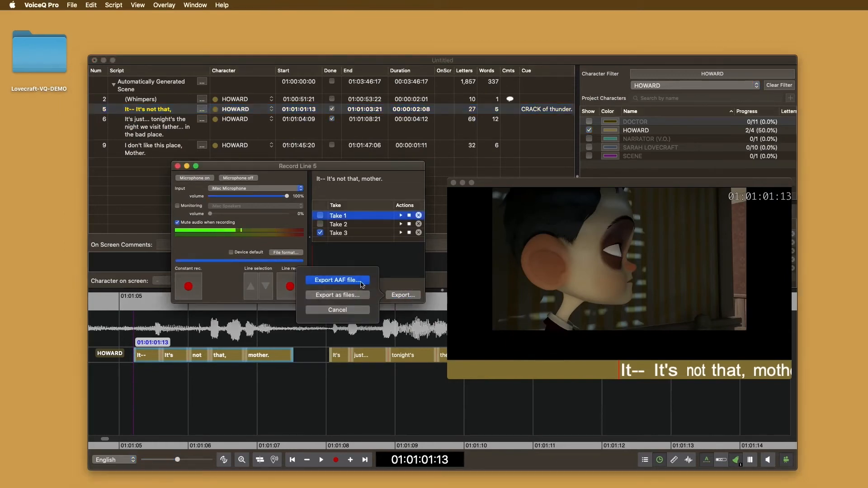
{"action": "left_click", "coordinate": [353, 280]}
{"action": "left_click", "coordinate": [453, 183]}
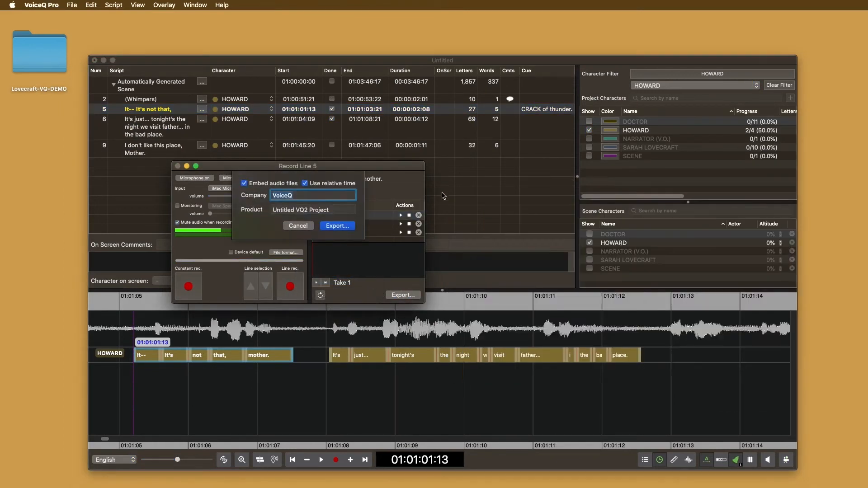
{"action": "left_click", "coordinate": [337, 226]}
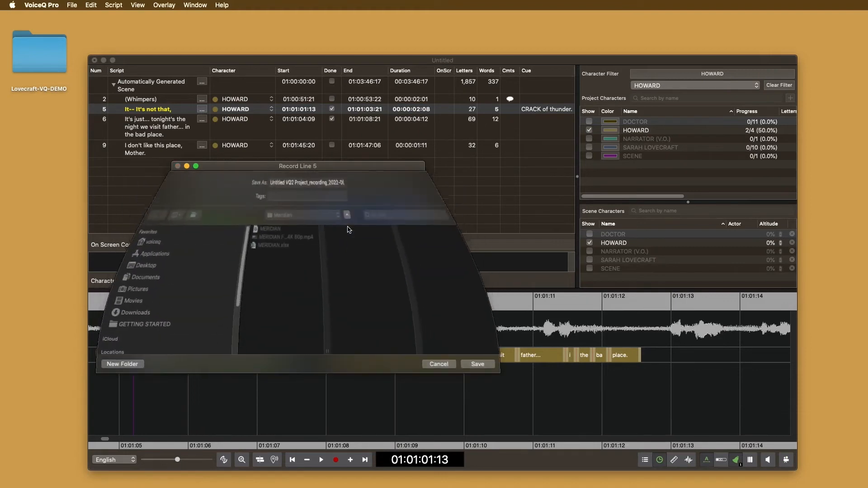
{"action": "left_click", "coordinate": [134, 266]}
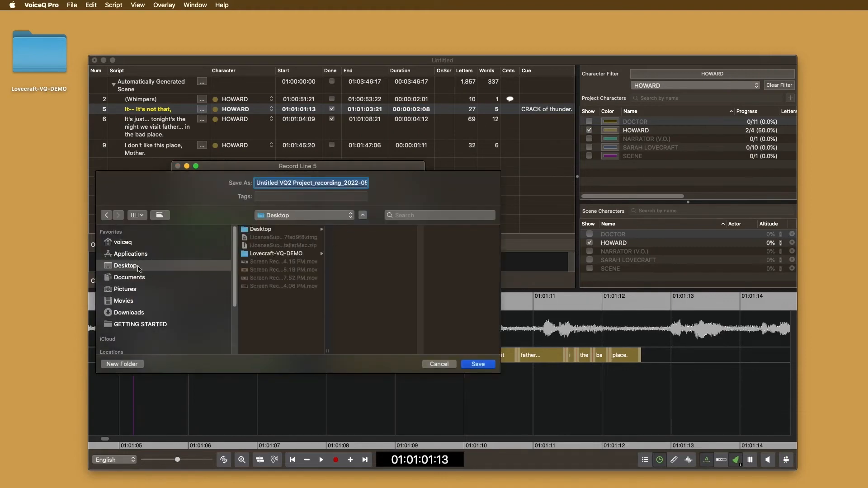
{"action": "left_click", "coordinate": [490, 367]}
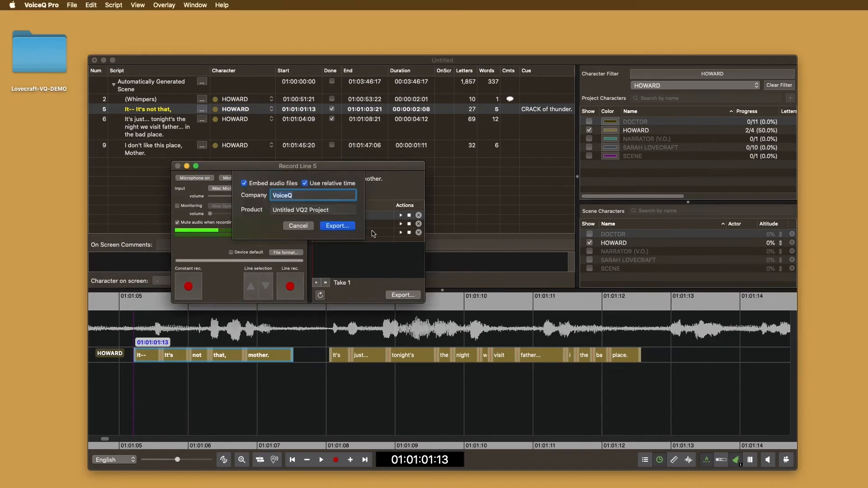
{"action": "left_click", "coordinate": [347, 226]}
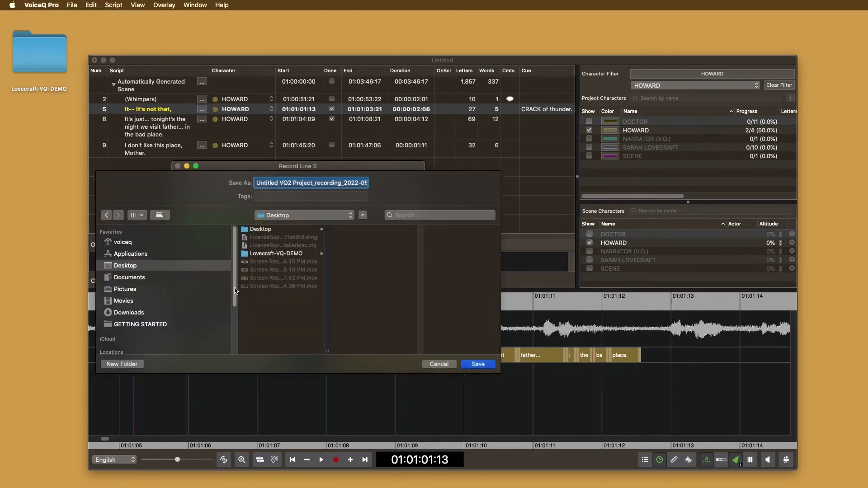
{"action": "left_click", "coordinate": [491, 367]}
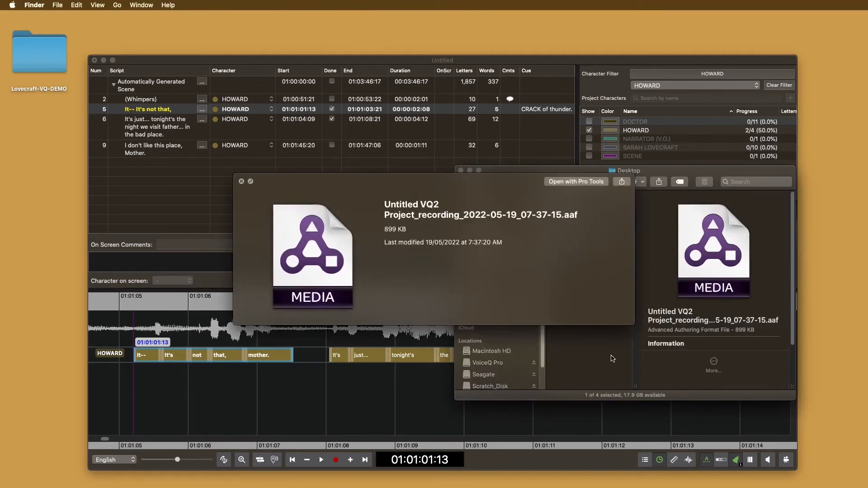
Check the exported AAF file's preview and sharing options in Finder
{"action": "key", "text": "space"}
{"action": "right_click", "coordinate": [614, 213]}
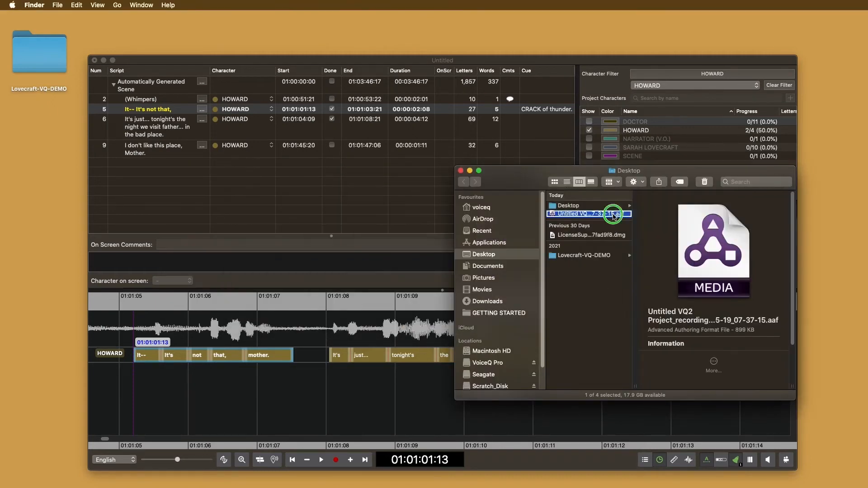
{"action": "mouse_move", "coordinate": [658, 309]}
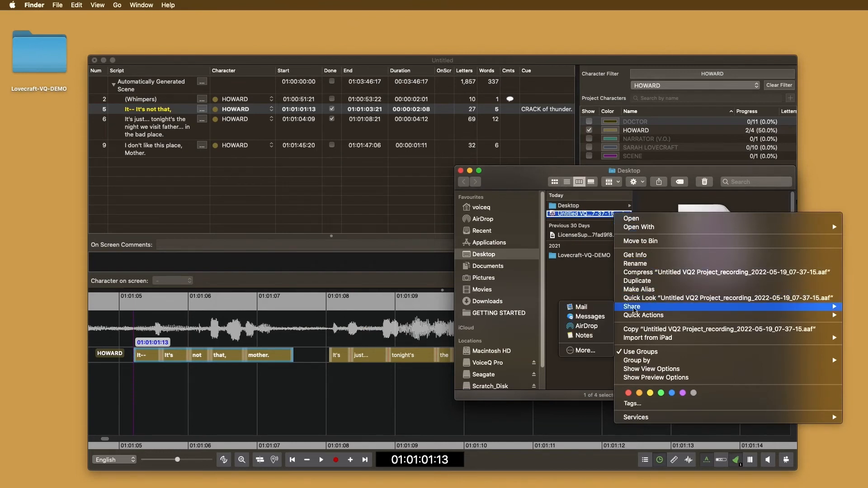
{"action": "left_click", "coordinate": [587, 284]}
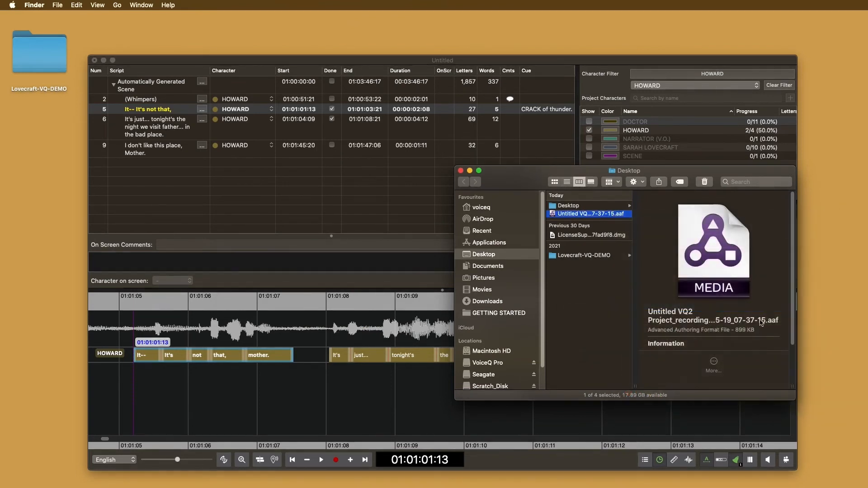
Switch to VoiceQ Pro, export the ADR cue list to the Desktop as HTML, and look through the report
{"action": "key", "text": "super+Tab"}
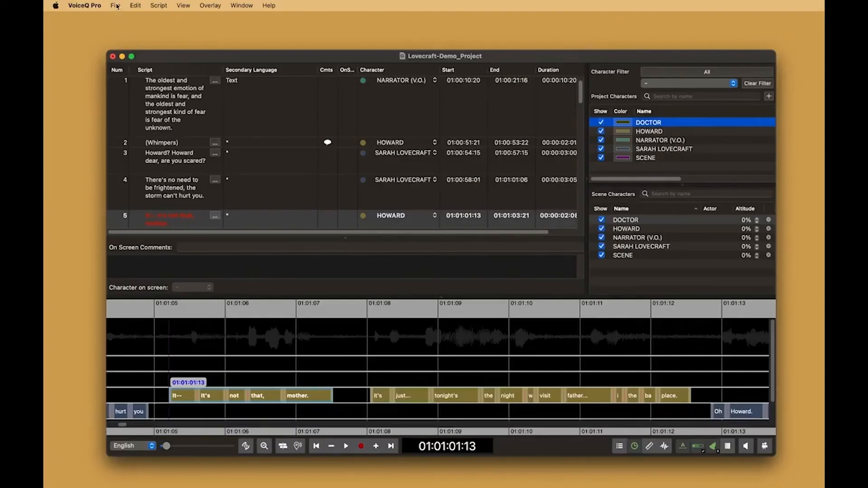
{"action": "left_click", "coordinate": [115, 6]}
{"action": "mouse_move", "coordinate": [196, 187]}
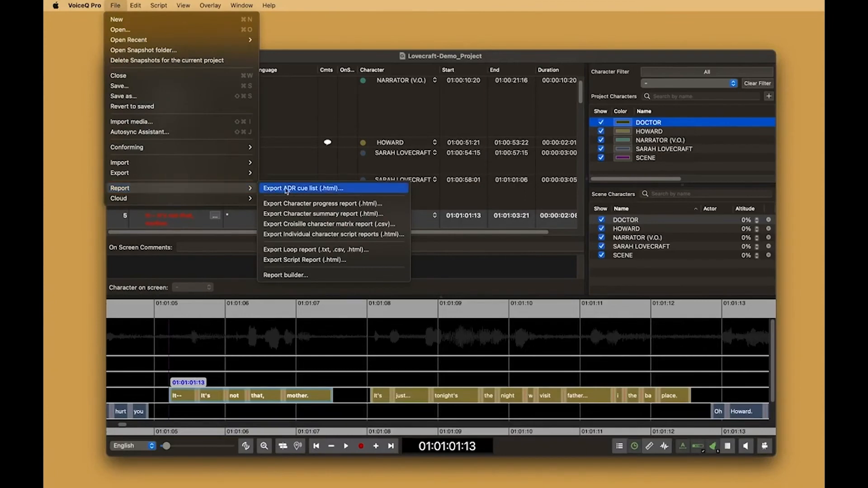
{"action": "left_click", "coordinate": [329, 190]}
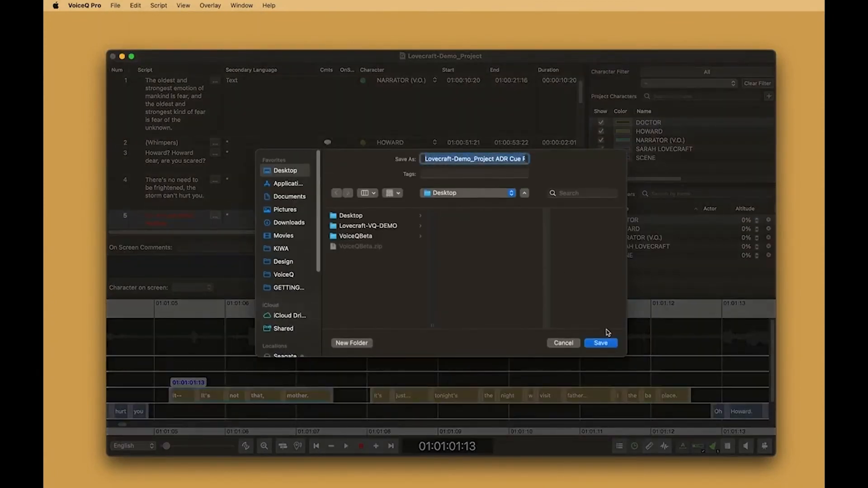
{"action": "left_click", "coordinate": [601, 343]}
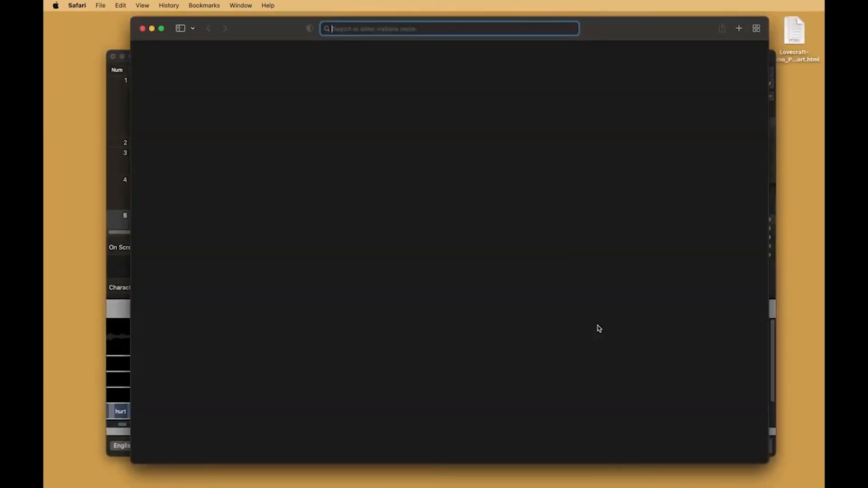
{"action": "scroll", "coordinate": [607, 235], "scroll_direction": "down", "scroll_amount": 20}
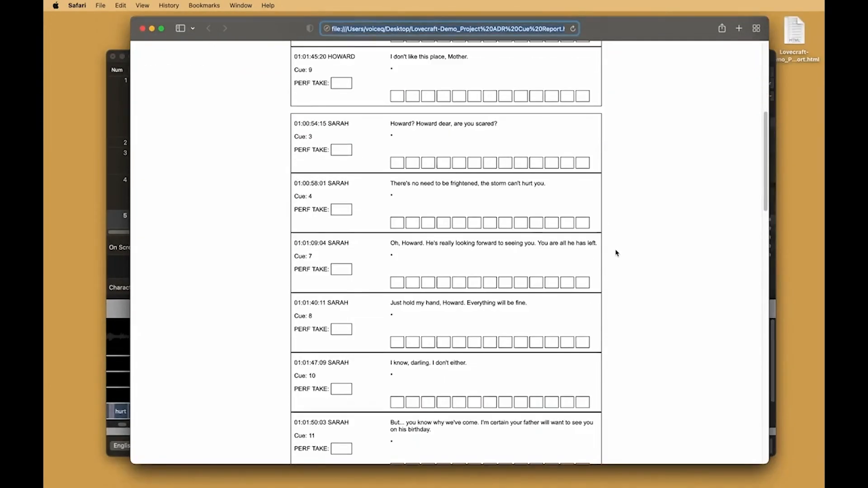
{"action": "scroll", "coordinate": [618, 256], "scroll_direction": "down", "scroll_amount": 5}
{"action": "scroll", "coordinate": [618, 251], "scroll_direction": "up", "scroll_amount": 20}
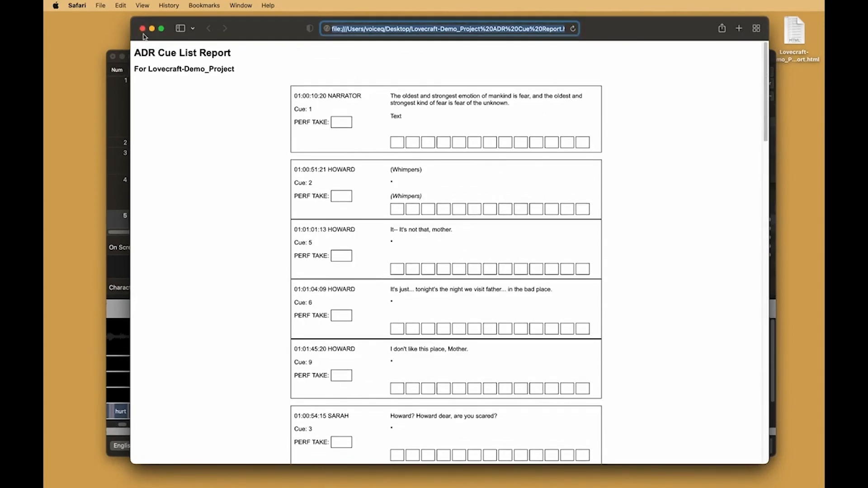
{"action": "left_click", "coordinate": [142, 28]}
{"action": "left_click", "coordinate": [139, 53]}
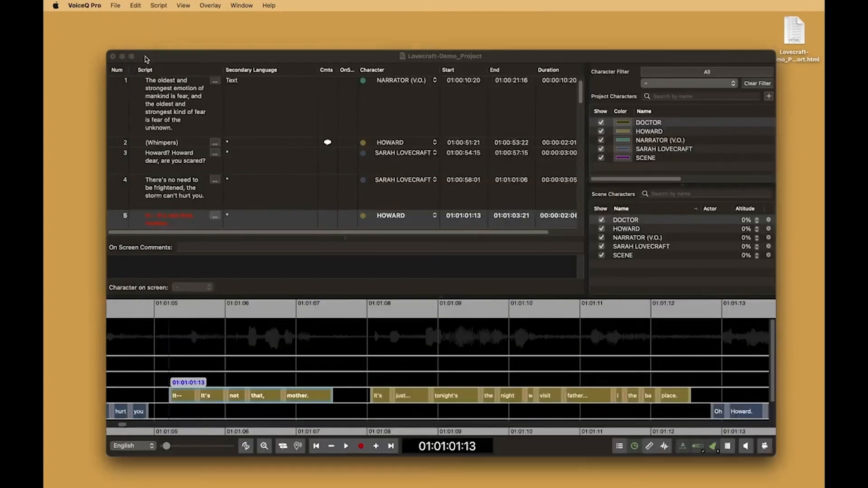
Export the Character progress report to the Desktop as HTML and review each character's incomplete lines
{"action": "left_click", "coordinate": [116, 6]}
{"action": "mouse_move", "coordinate": [230, 189]}
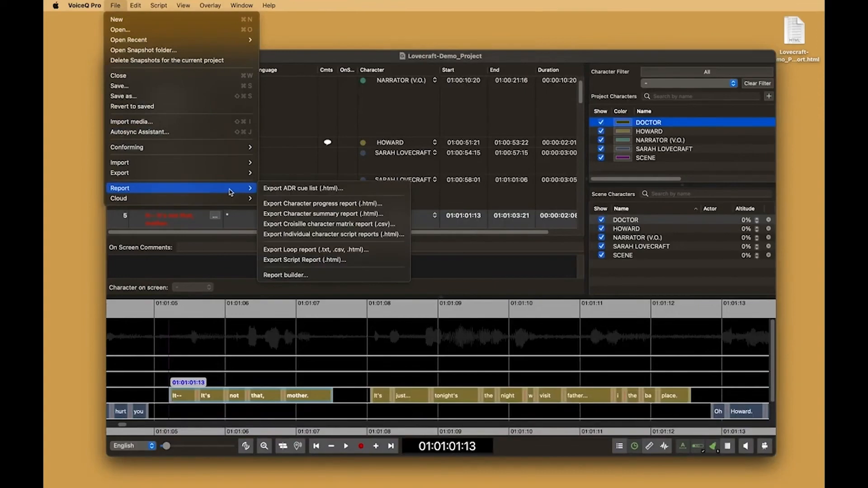
{"action": "left_click", "coordinate": [304, 204]}
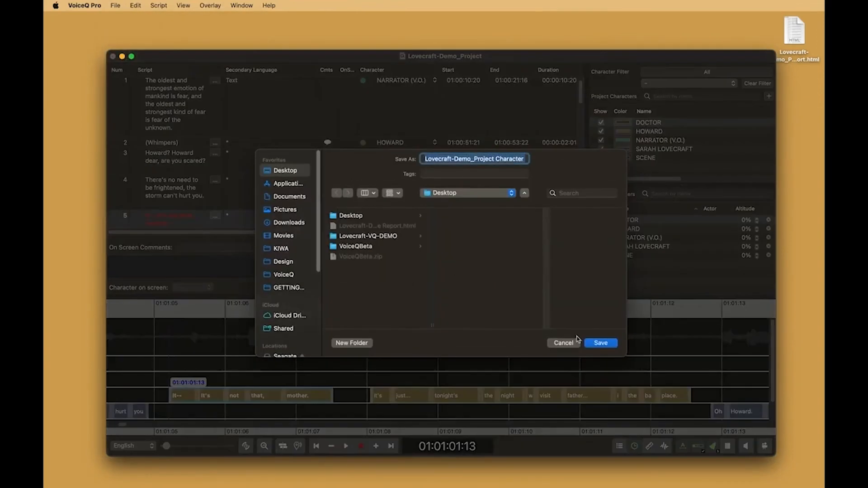
{"action": "left_click", "coordinate": [599, 344]}
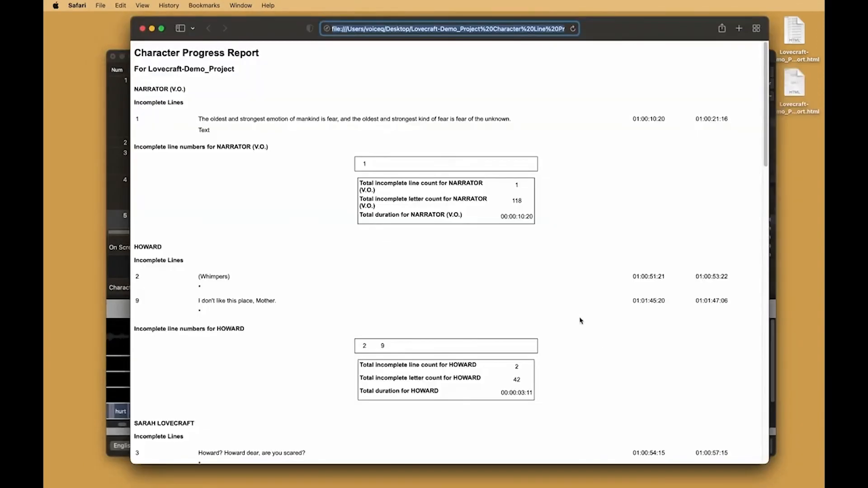
{"action": "scroll", "coordinate": [581, 325], "scroll_direction": "down", "scroll_amount": 15}
{"action": "scroll", "coordinate": [581, 331], "scroll_direction": "down", "scroll_amount": 3}
{"action": "scroll", "coordinate": [581, 330], "scroll_direction": "up", "scroll_amount": 18}
{"action": "left_click", "coordinate": [142, 29]}
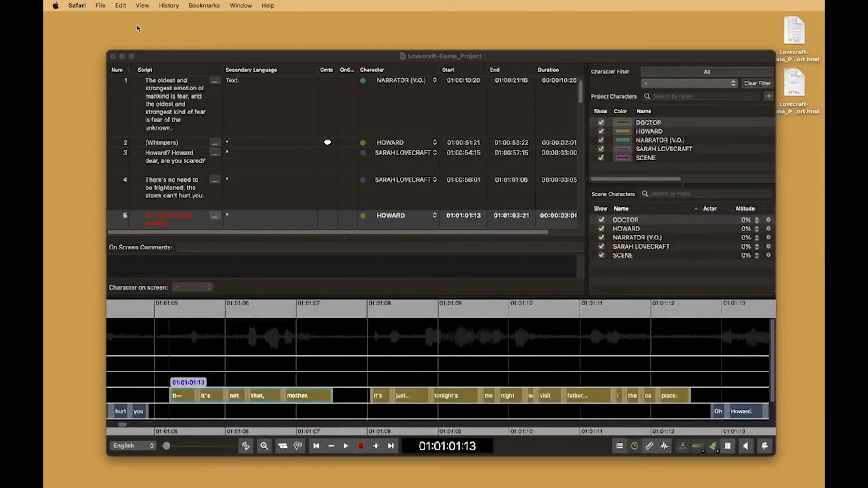
{"action": "left_click", "coordinate": [157, 56]}
Preview the Croisille character matrix by Total Duration, Number of Script Lines and Lines (50 characters), also with Scene rows, without exporting it
{"action": "left_click", "coordinate": [116, 5]}
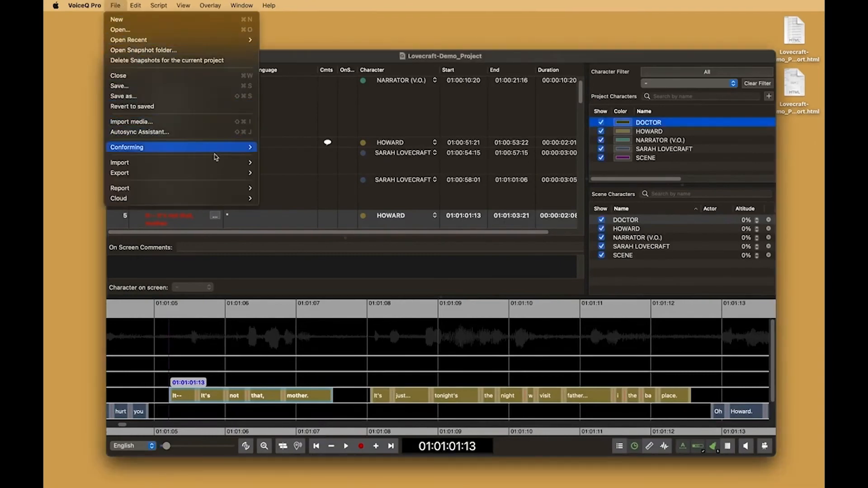
{"action": "mouse_move", "coordinate": [241, 192]}
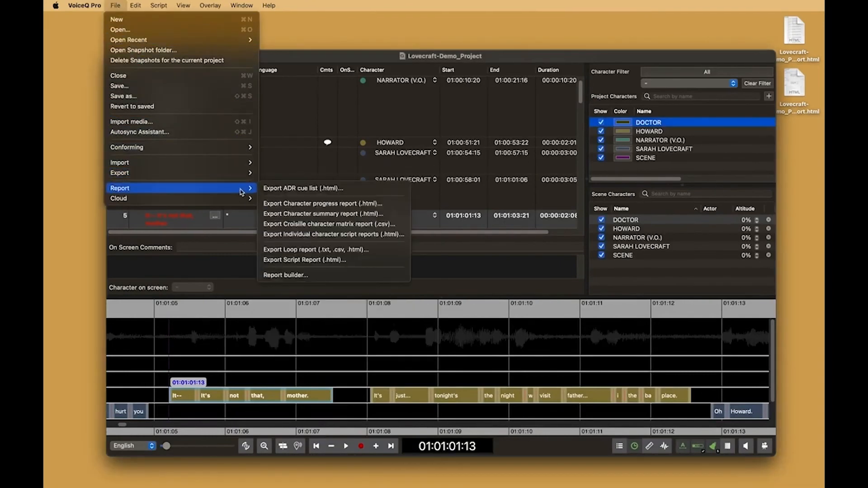
{"action": "left_click", "coordinate": [316, 224]}
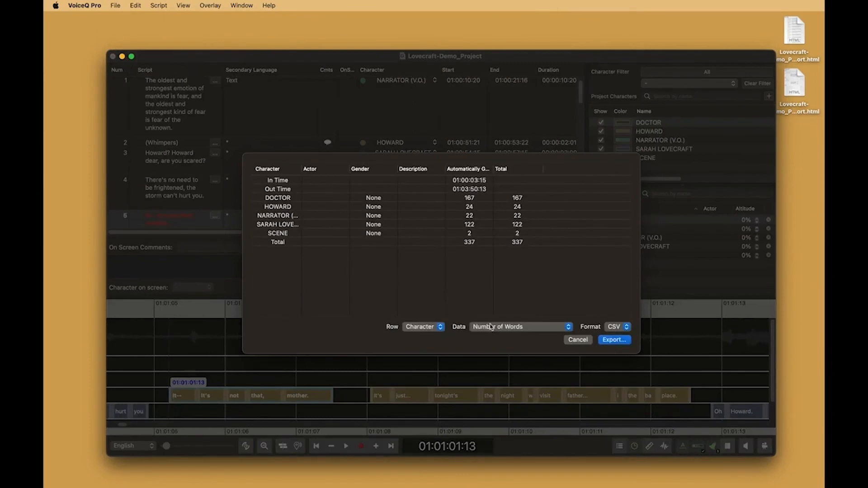
{"action": "left_click", "coordinate": [489, 326]}
{"action": "left_click", "coordinate": [497, 317]}
{"action": "left_click", "coordinate": [499, 326]}
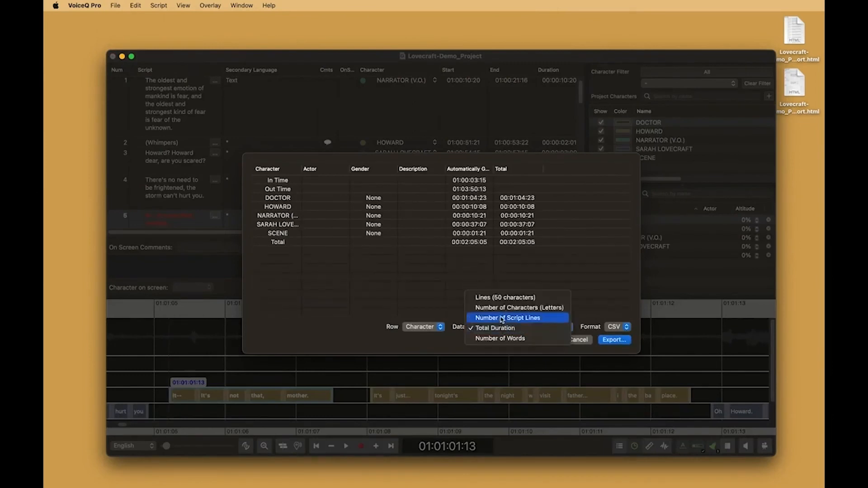
{"action": "left_click", "coordinate": [501, 317]}
{"action": "left_click", "coordinate": [501, 326]}
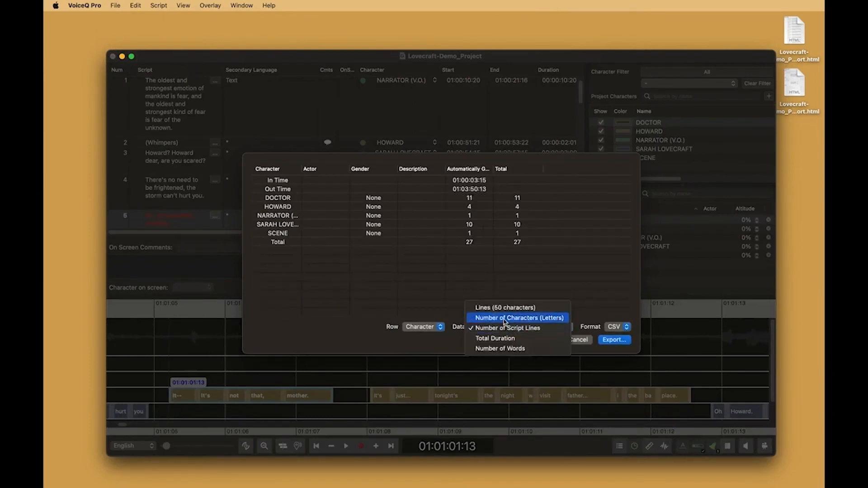
{"action": "left_click", "coordinate": [505, 307]}
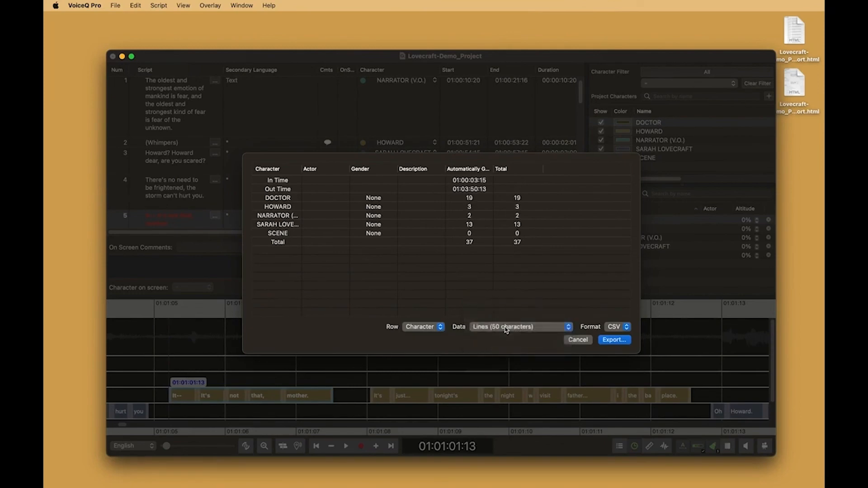
{"action": "left_click", "coordinate": [436, 326]}
{"action": "left_click", "coordinate": [437, 336]}
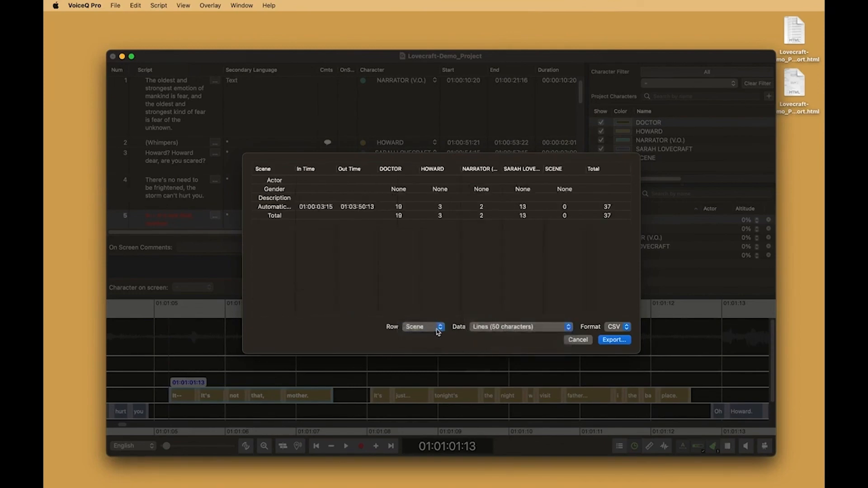
{"action": "left_click", "coordinate": [577, 340]}
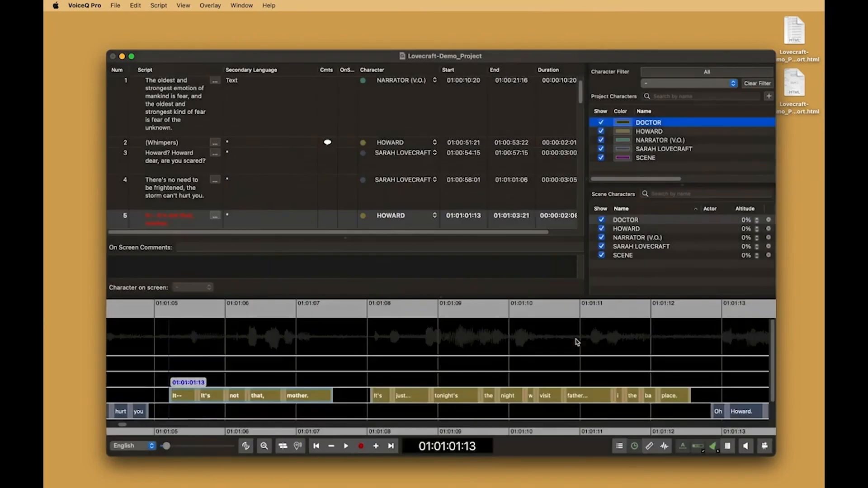
Export the individual character script reports as HTML to the Desktop and preview the DOCTOR report
{"action": "left_click", "coordinate": [116, 6]}
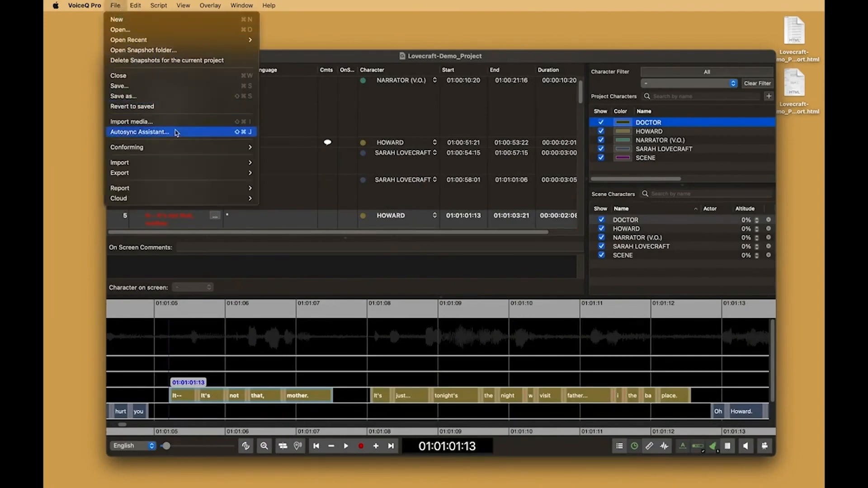
{"action": "mouse_move", "coordinate": [253, 188]}
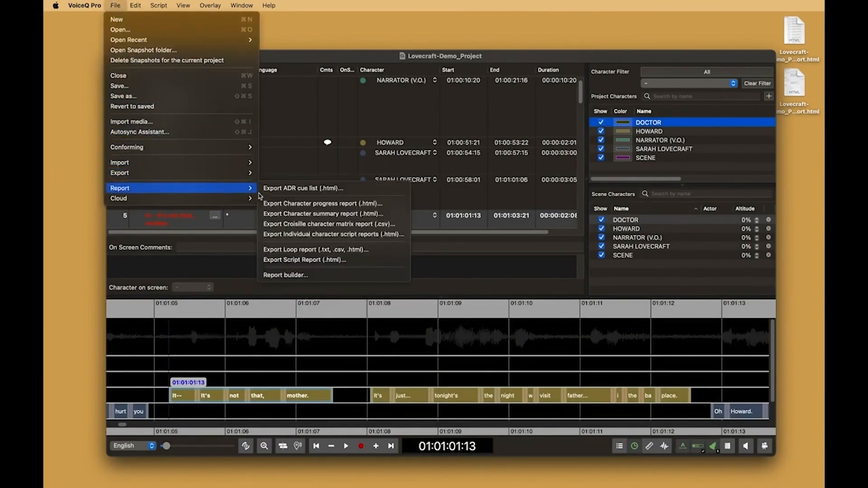
{"action": "left_click", "coordinate": [331, 234]}
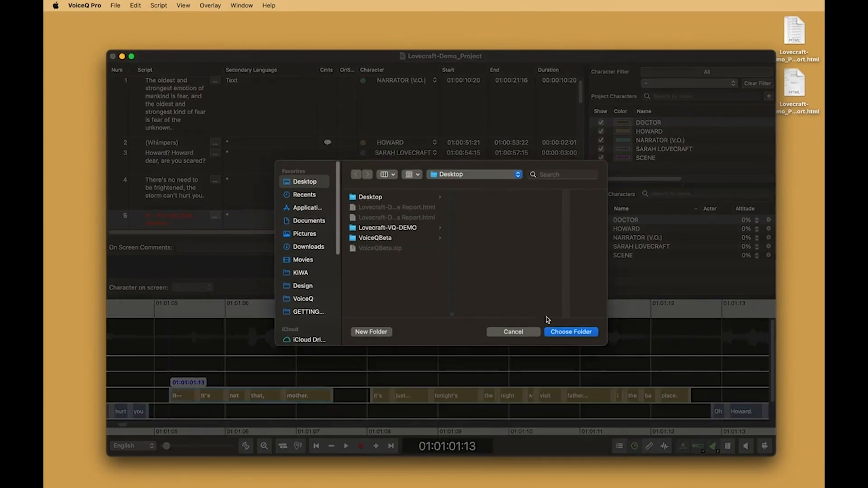
{"action": "left_click", "coordinate": [563, 335]}
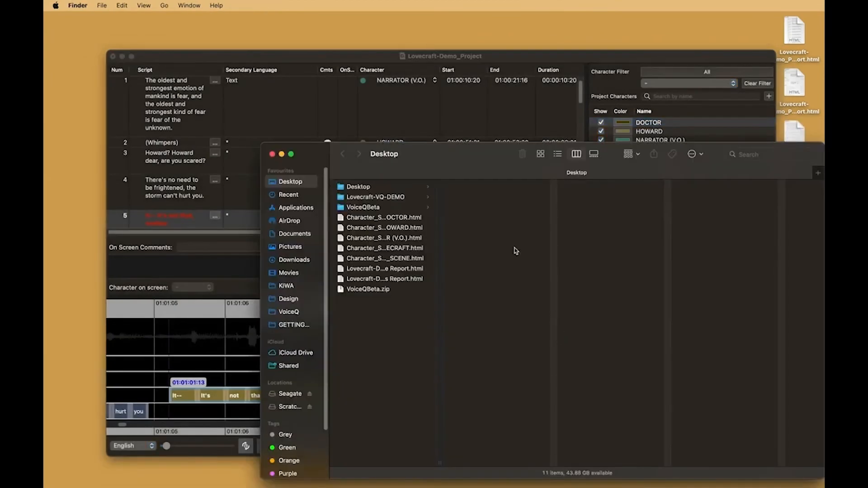
{"action": "left_click", "coordinate": [400, 219]}
{"action": "key", "text": "space"}
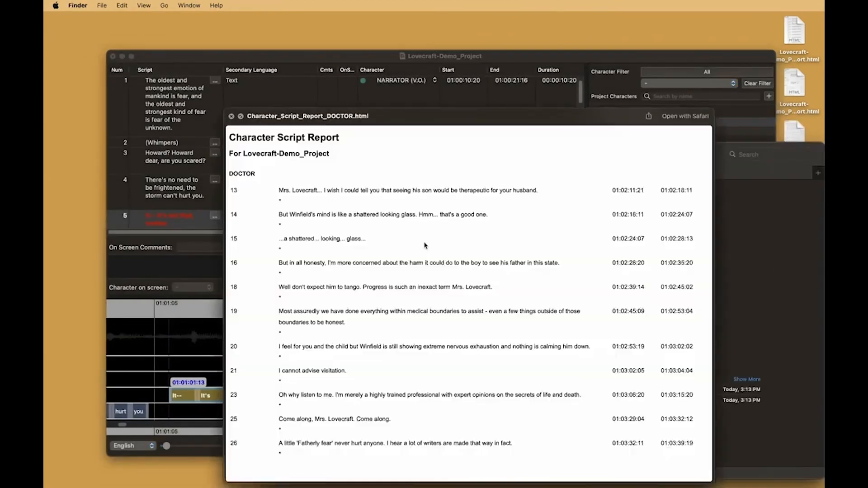
{"action": "key", "text": "space"}
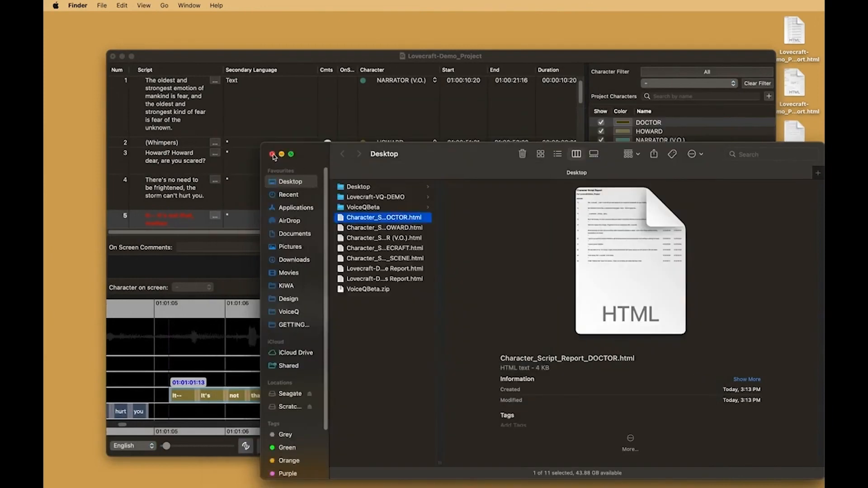
{"action": "left_click", "coordinate": [273, 155]}
{"action": "left_click", "coordinate": [103, 6]}
{"action": "left_click", "coordinate": [346, 56]}
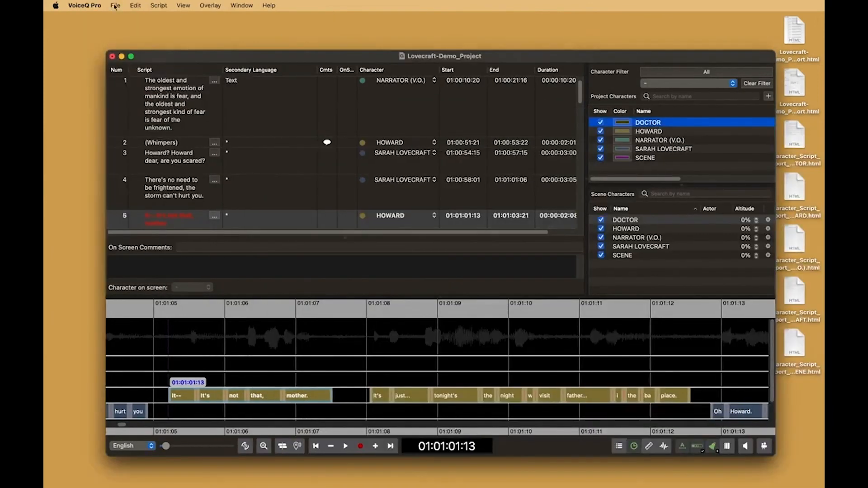
Export the Loop report for all characters to the Desktop as CSV and preview the file
{"action": "left_click", "coordinate": [115, 5]}
{"action": "mouse_move", "coordinate": [244, 188]}
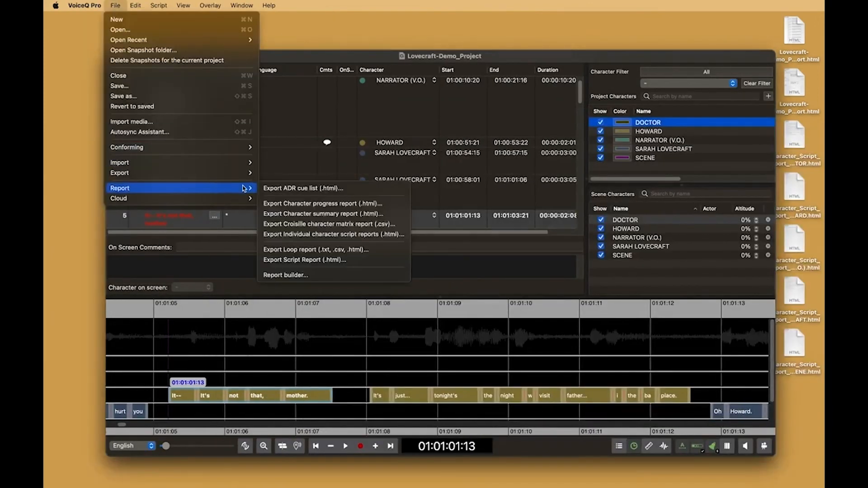
{"action": "left_click", "coordinate": [316, 249]}
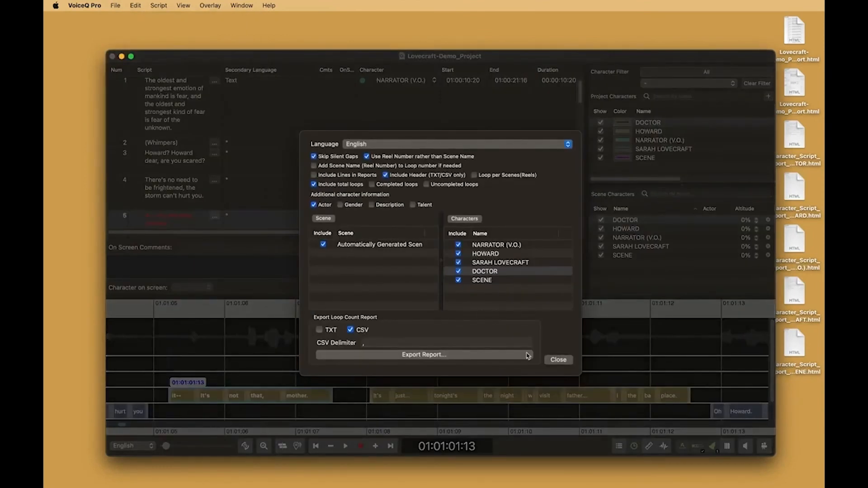
{"action": "left_click", "coordinate": [522, 357]}
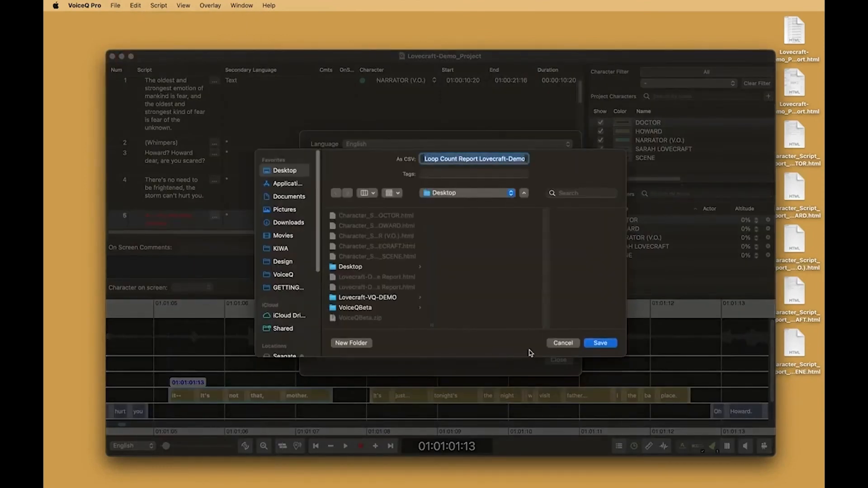
{"action": "left_click", "coordinate": [599, 343]}
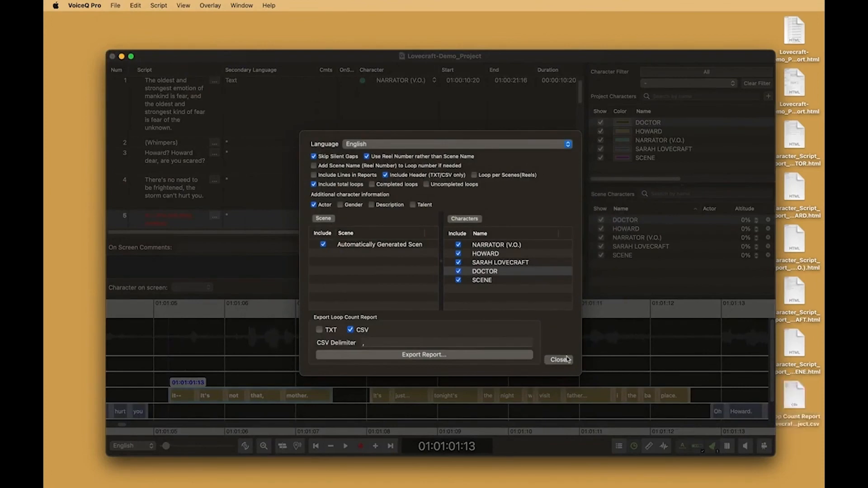
{"action": "left_click", "coordinate": [565, 357]}
{"action": "left_click", "coordinate": [798, 400]}
{"action": "key", "text": "space"}
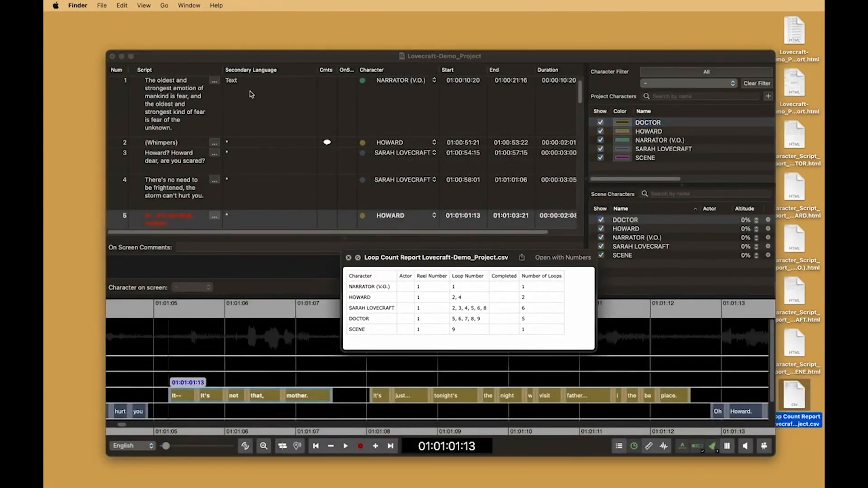
{"action": "key", "text": "space"}
{"action": "left_click", "coordinate": [143, 58]}
Export the Script Report to the Desktop as HTML and look through all its lines
{"action": "left_click", "coordinate": [115, 5]}
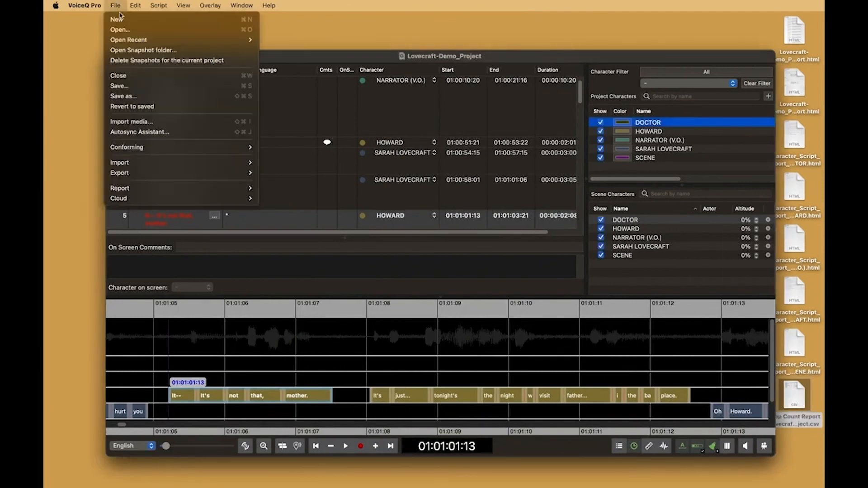
{"action": "mouse_move", "coordinate": [233, 190]}
{"action": "left_click", "coordinate": [347, 260]}
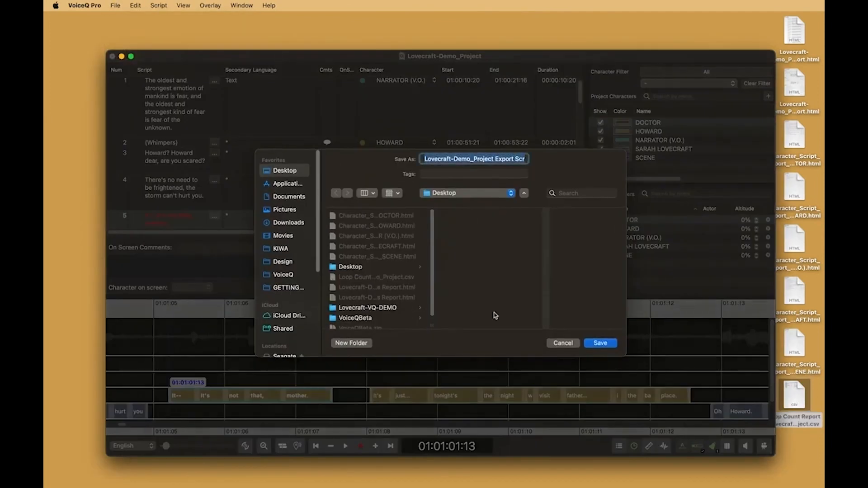
{"action": "left_click", "coordinate": [609, 344]}
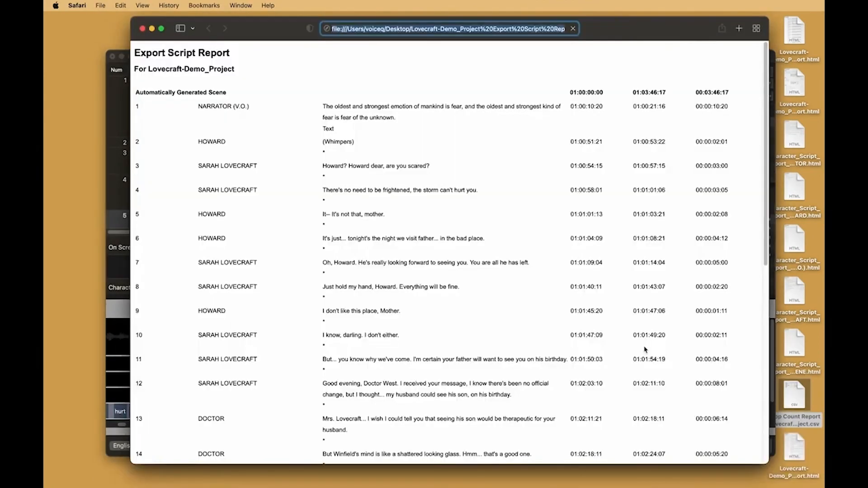
{"action": "scroll", "coordinate": [554, 357], "scroll_direction": "down", "scroll_amount": 10}
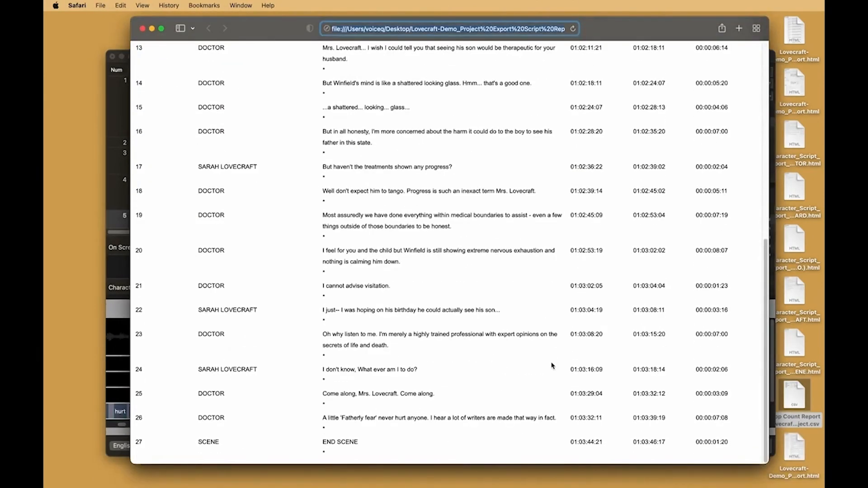
{"action": "scroll", "coordinate": [552, 365], "scroll_direction": "up", "scroll_amount": 10}
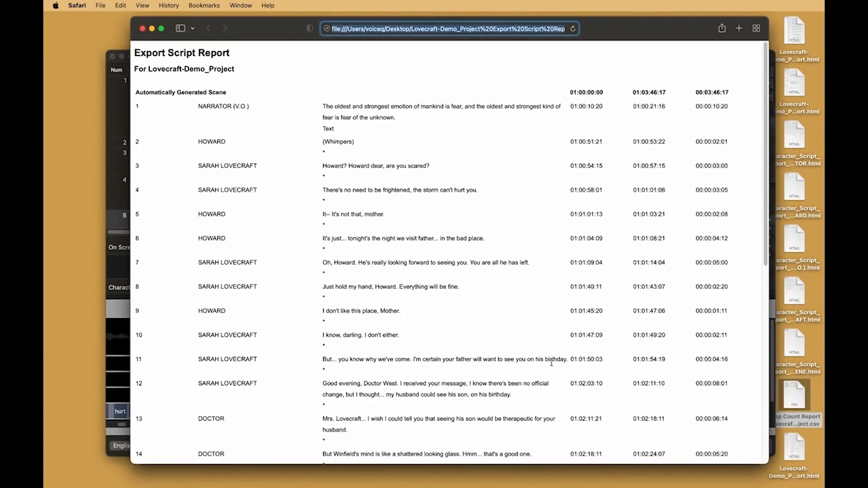
{"action": "left_click", "coordinate": [143, 30]}
Examine the Report builder's options and preset settings without exporting a custom report
{"action": "left_click", "coordinate": [116, 5]}
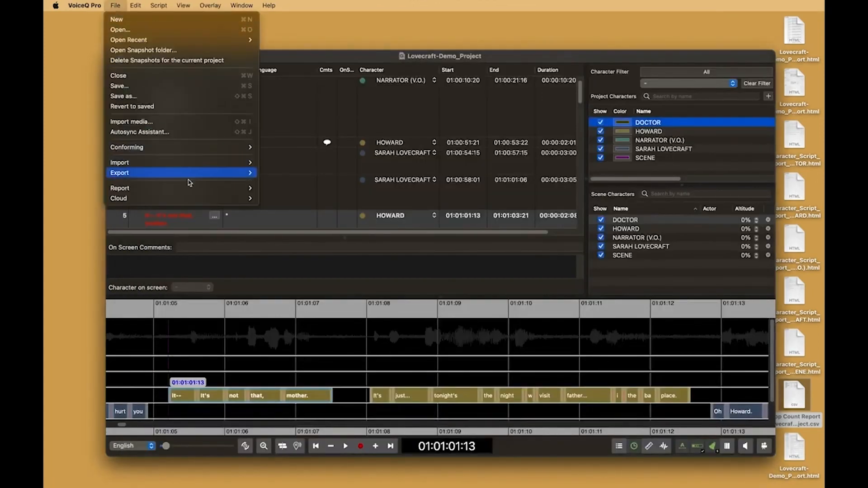
{"action": "mouse_move", "coordinate": [190, 188]}
{"action": "left_click", "coordinate": [343, 275]}
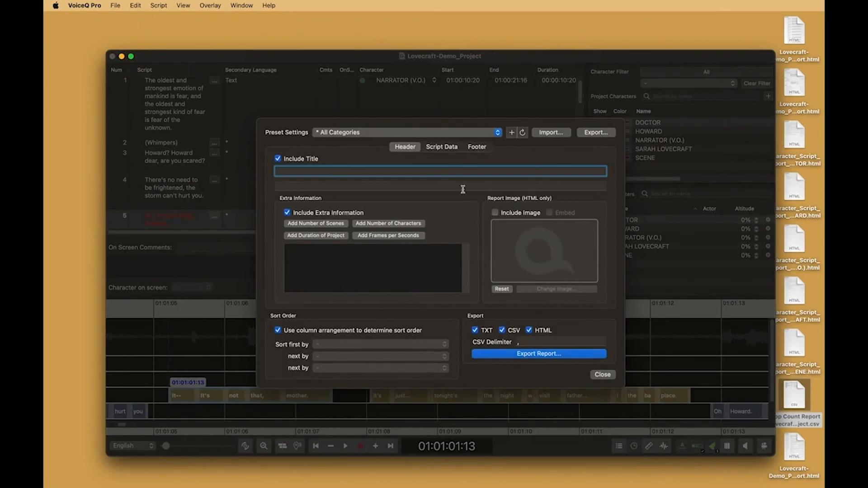
{"action": "left_click", "coordinate": [497, 133]}
{"action": "left_click", "coordinate": [494, 143]}
{"action": "left_click", "coordinate": [488, 133]}
{"action": "left_click", "coordinate": [485, 145]}
{"action": "left_click", "coordinate": [602, 375]}
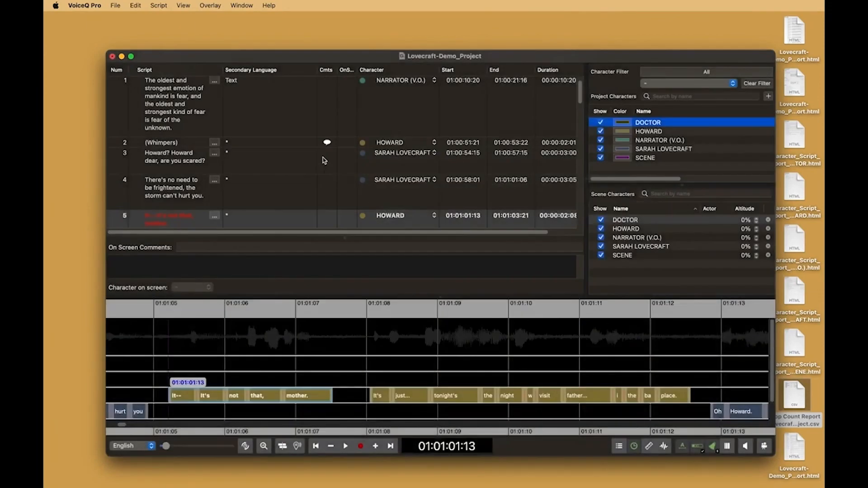